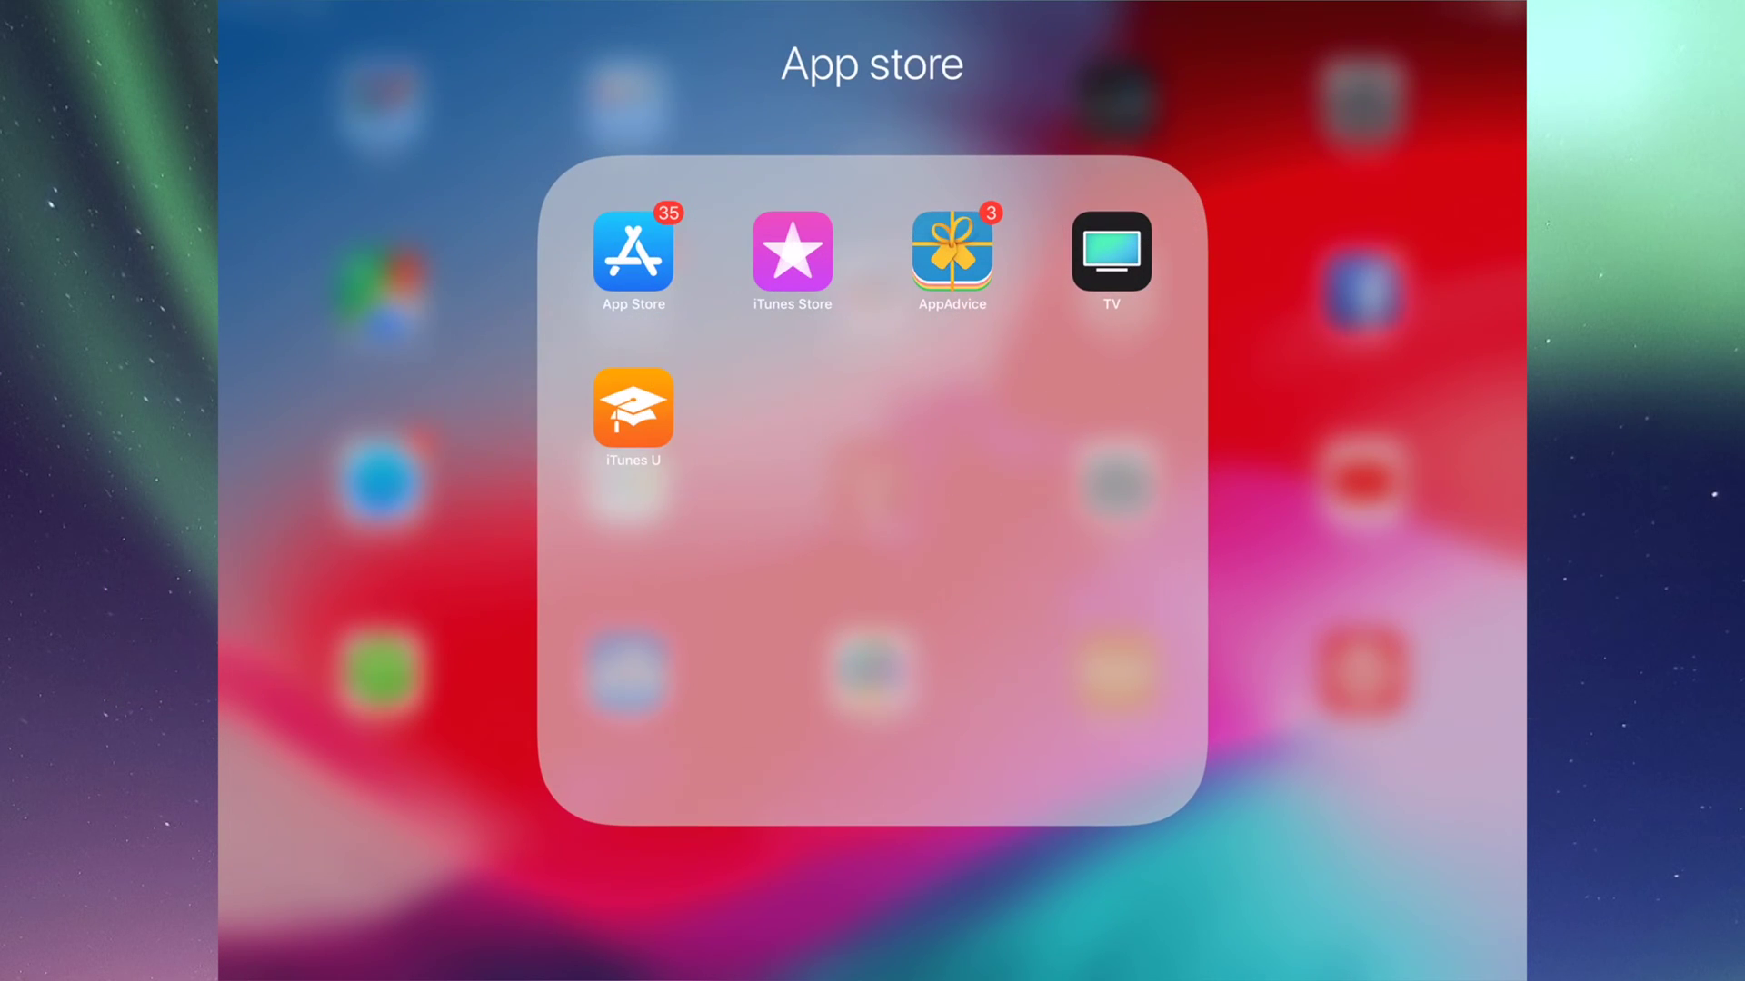
- Launch the App Store from the Home Screen's App store folder
{"action": "left_click", "coordinate": [632, 253]}
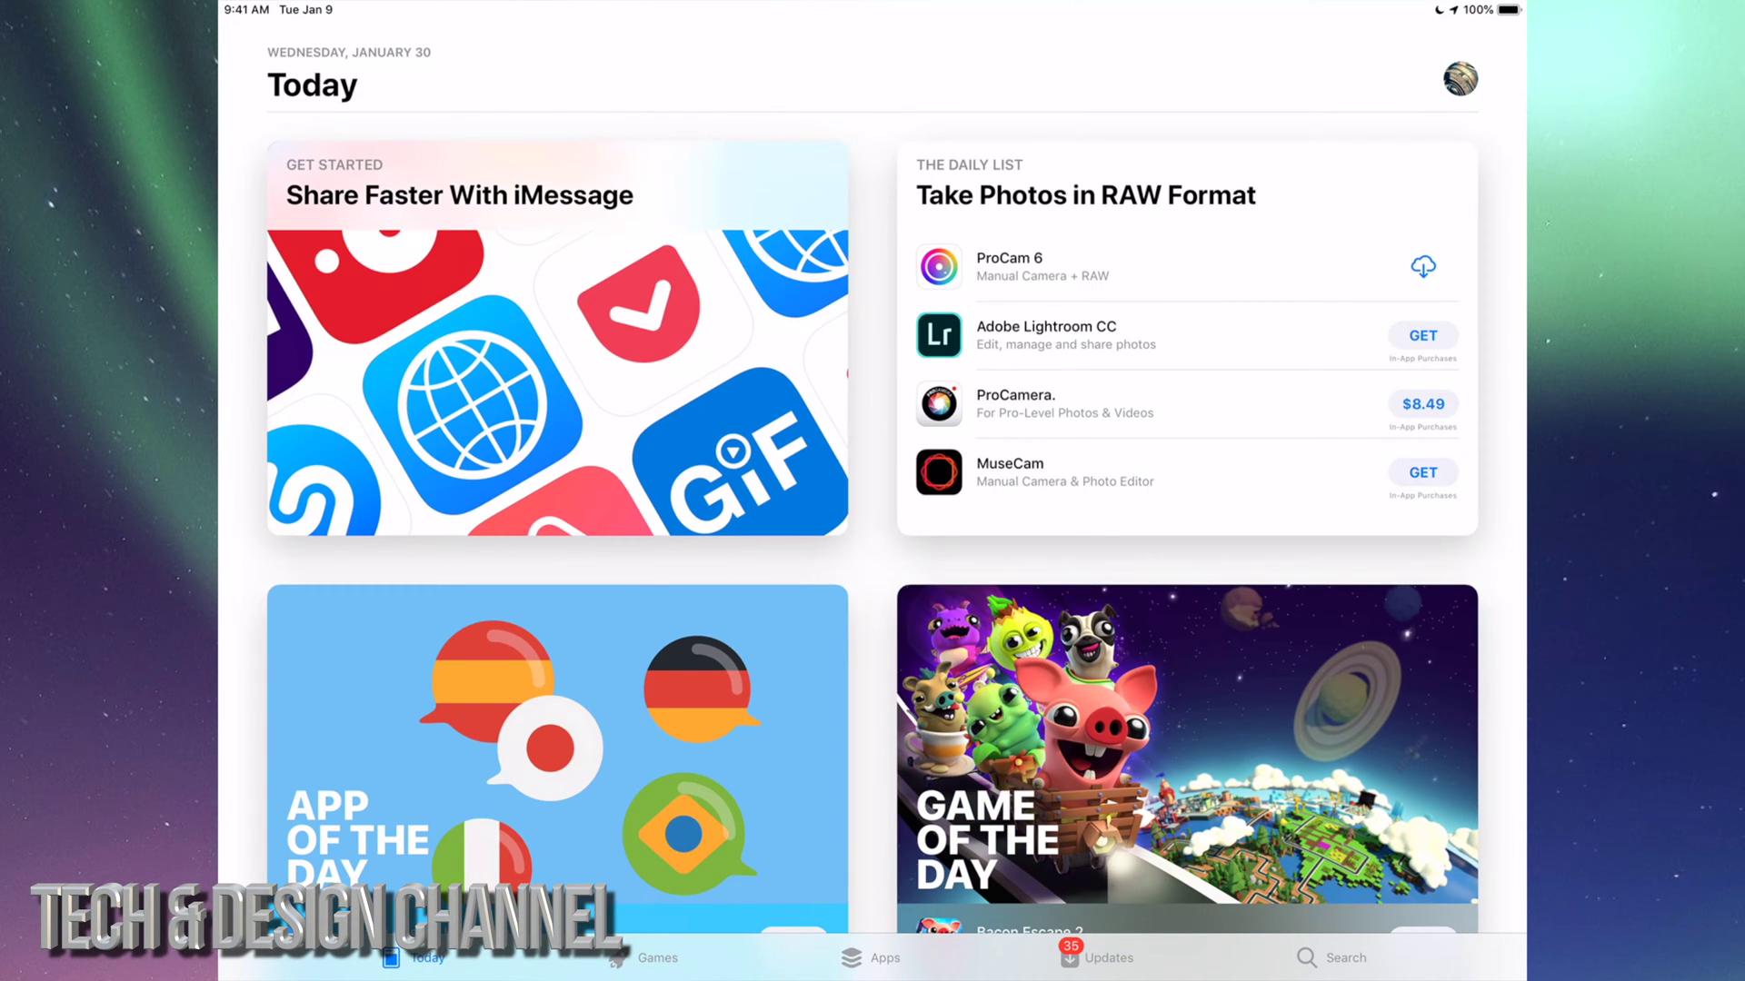
- Show the Updates tab listing all apps with pending updates
{"action": "left_click", "coordinate": [1099, 957]}
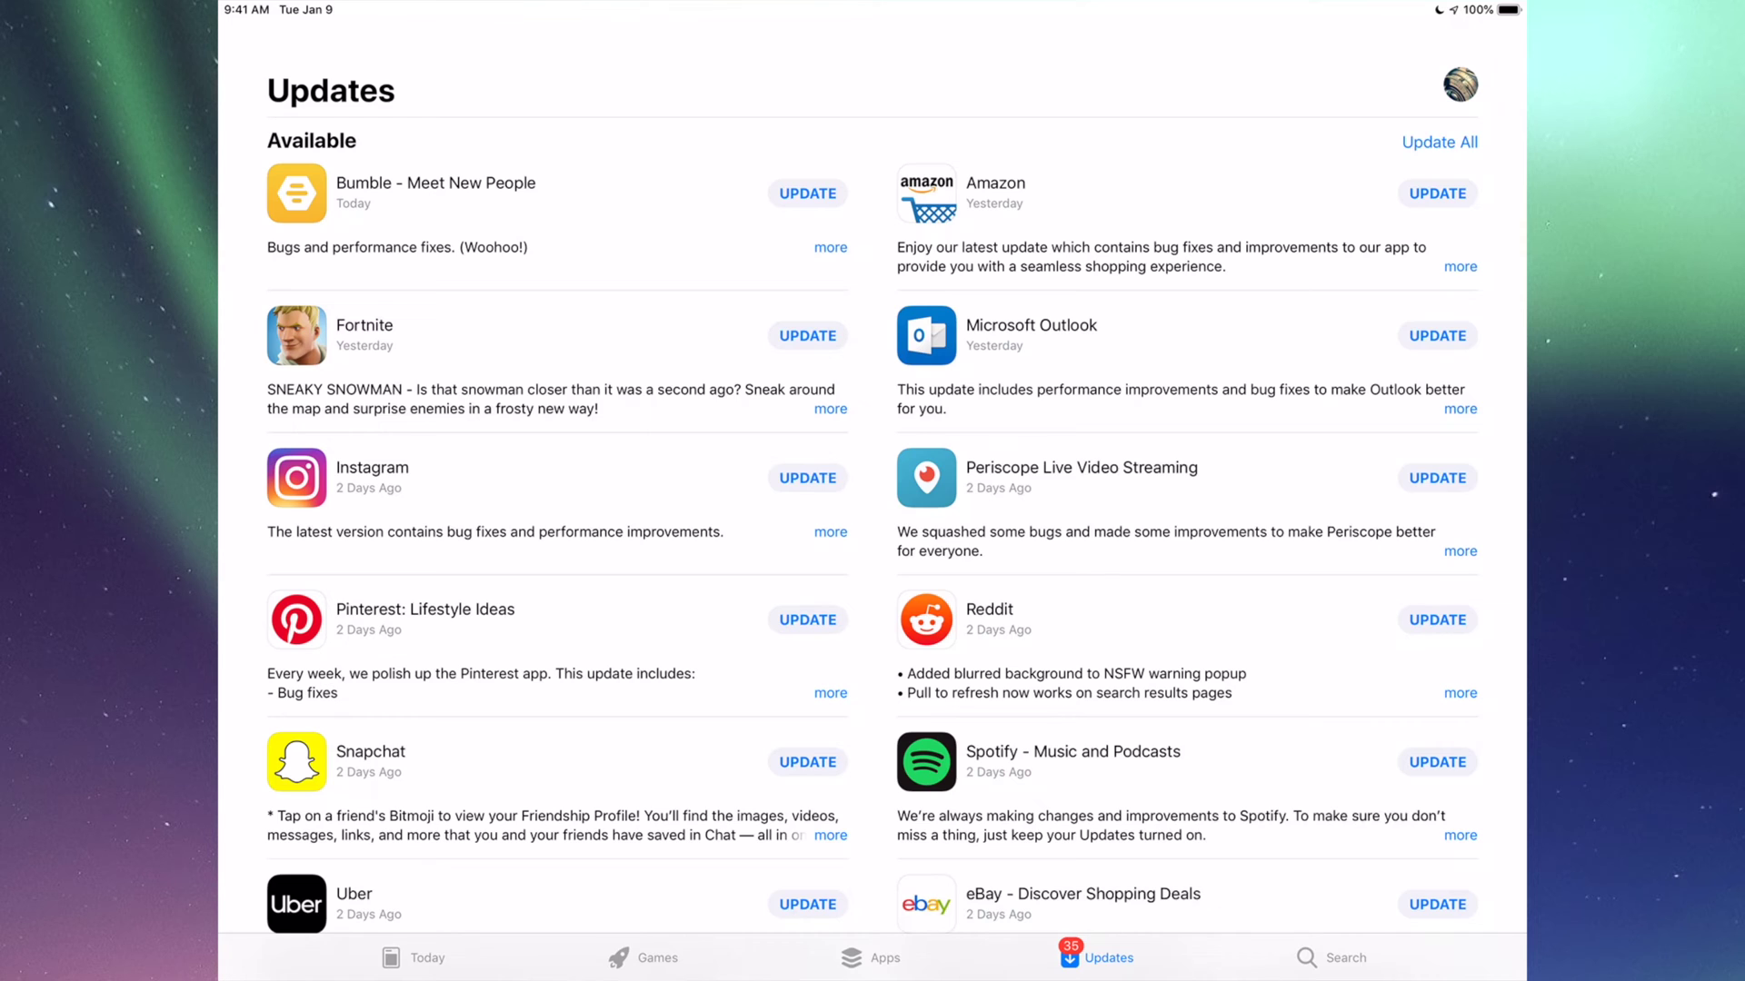
{"action": "scroll", "coordinate": [872, 504], "scroll_direction": "down", "scroll_amount": 3}
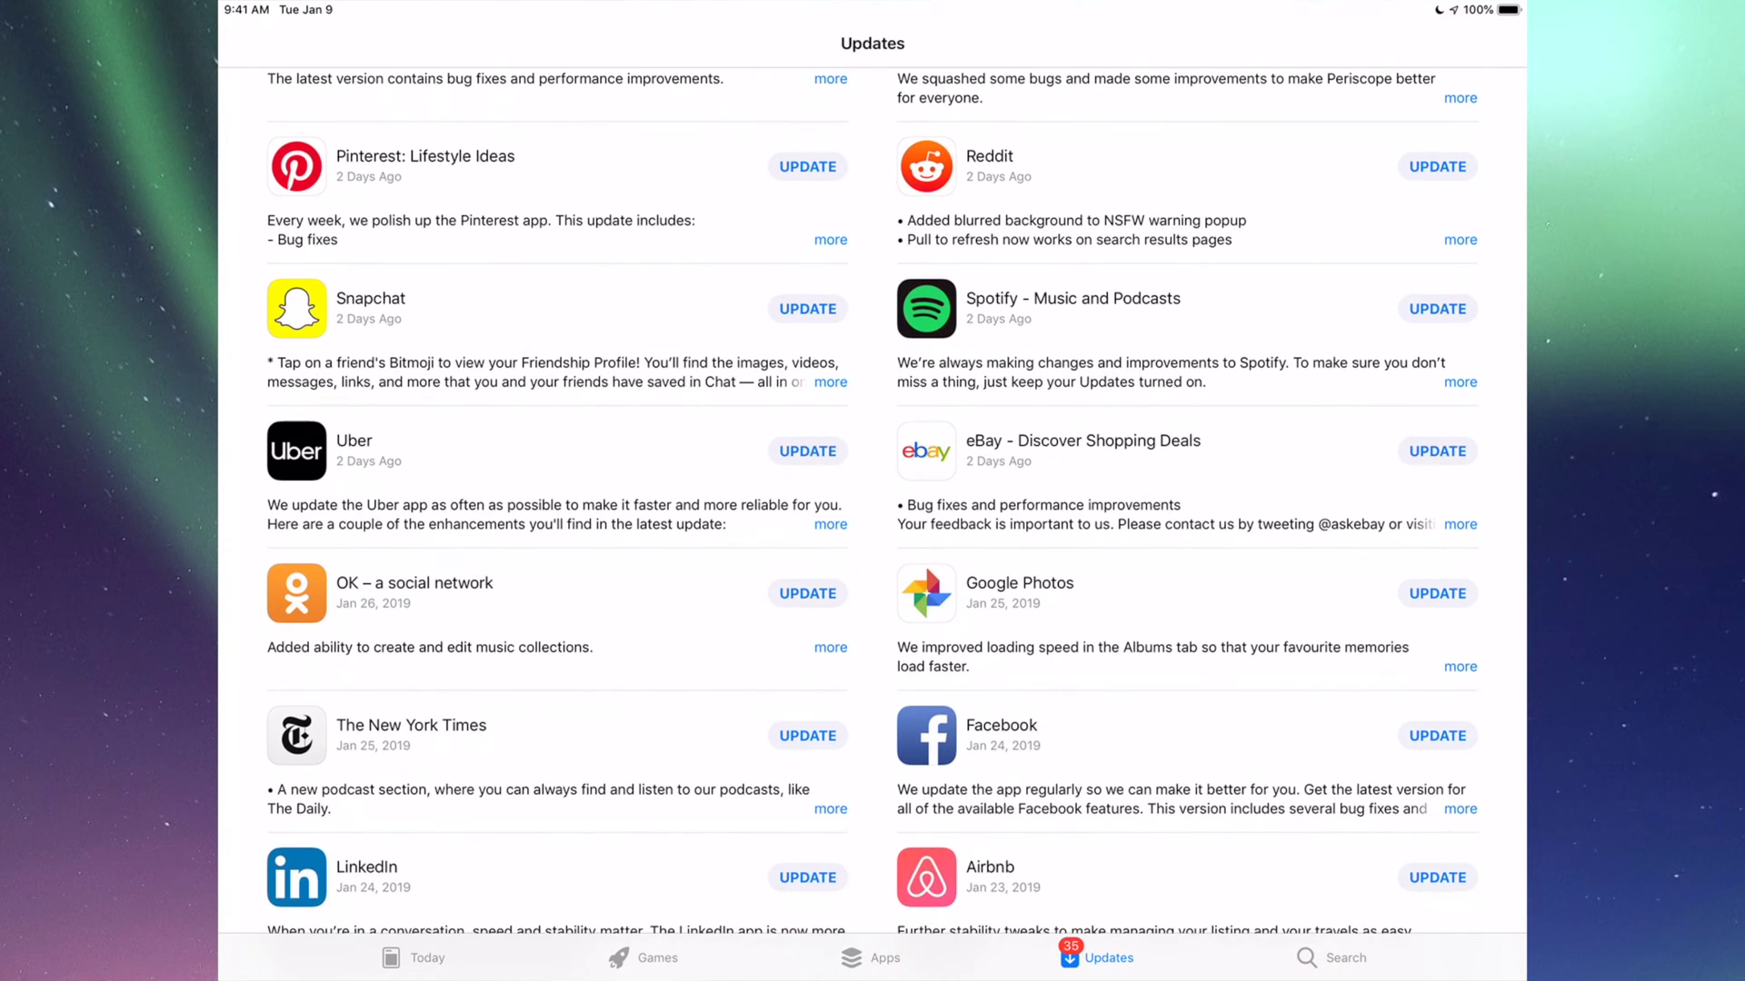
{"action": "scroll", "coordinate": [873, 505], "scroll_direction": "down", "scroll_amount": 5}
{"action": "scroll", "coordinate": [872, 505], "scroll_direction": "down", "scroll_amount": 5}
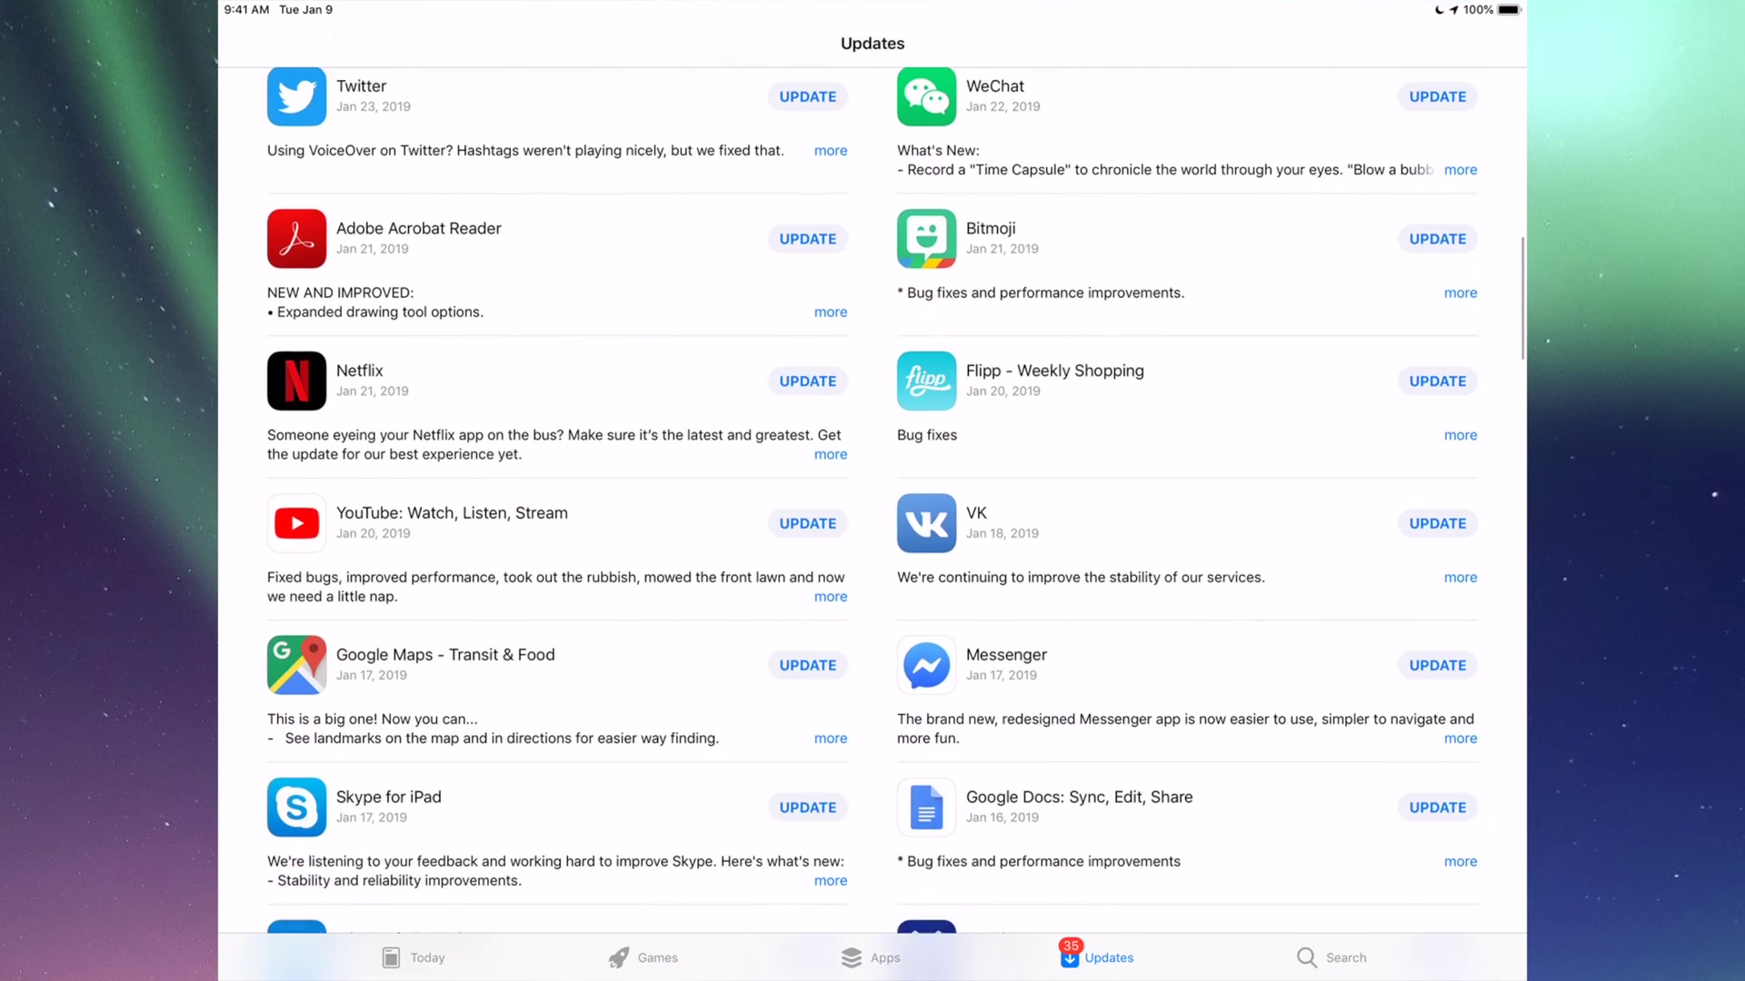
{"action": "scroll", "coordinate": [872, 505], "scroll_direction": "down", "scroll_amount": 5}
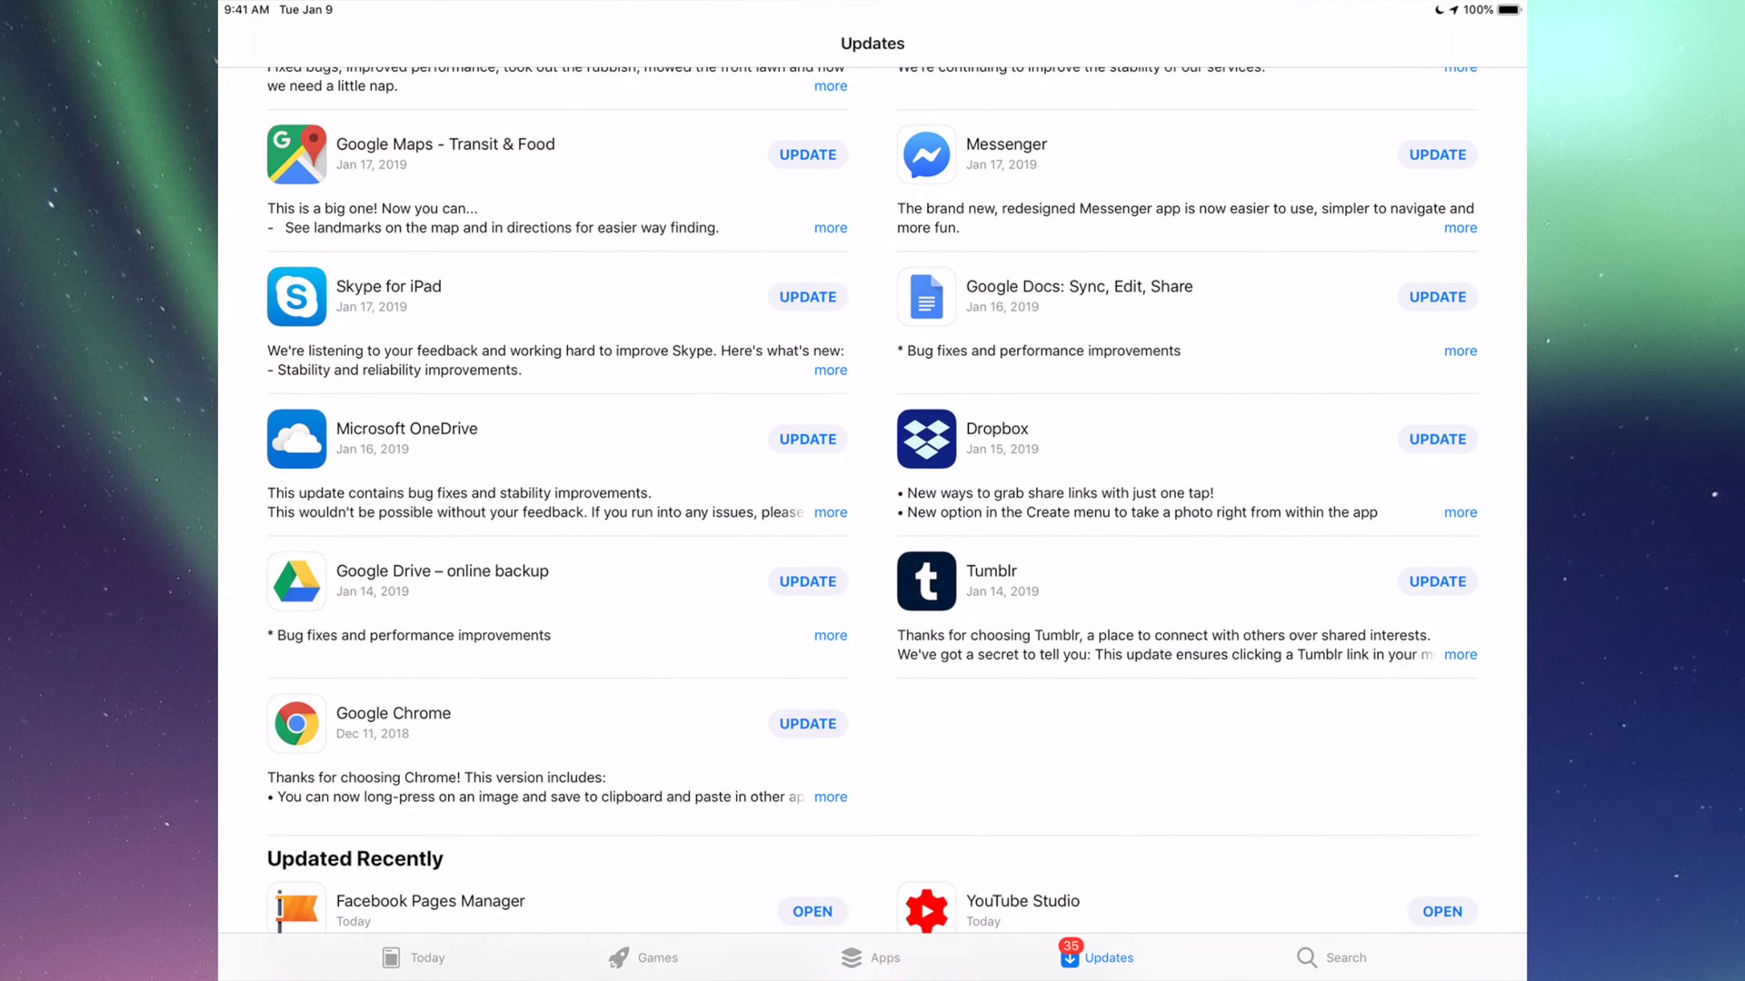
{"action": "scroll", "coordinate": [874, 504], "scroll_direction": "up", "scroll_amount": 3}
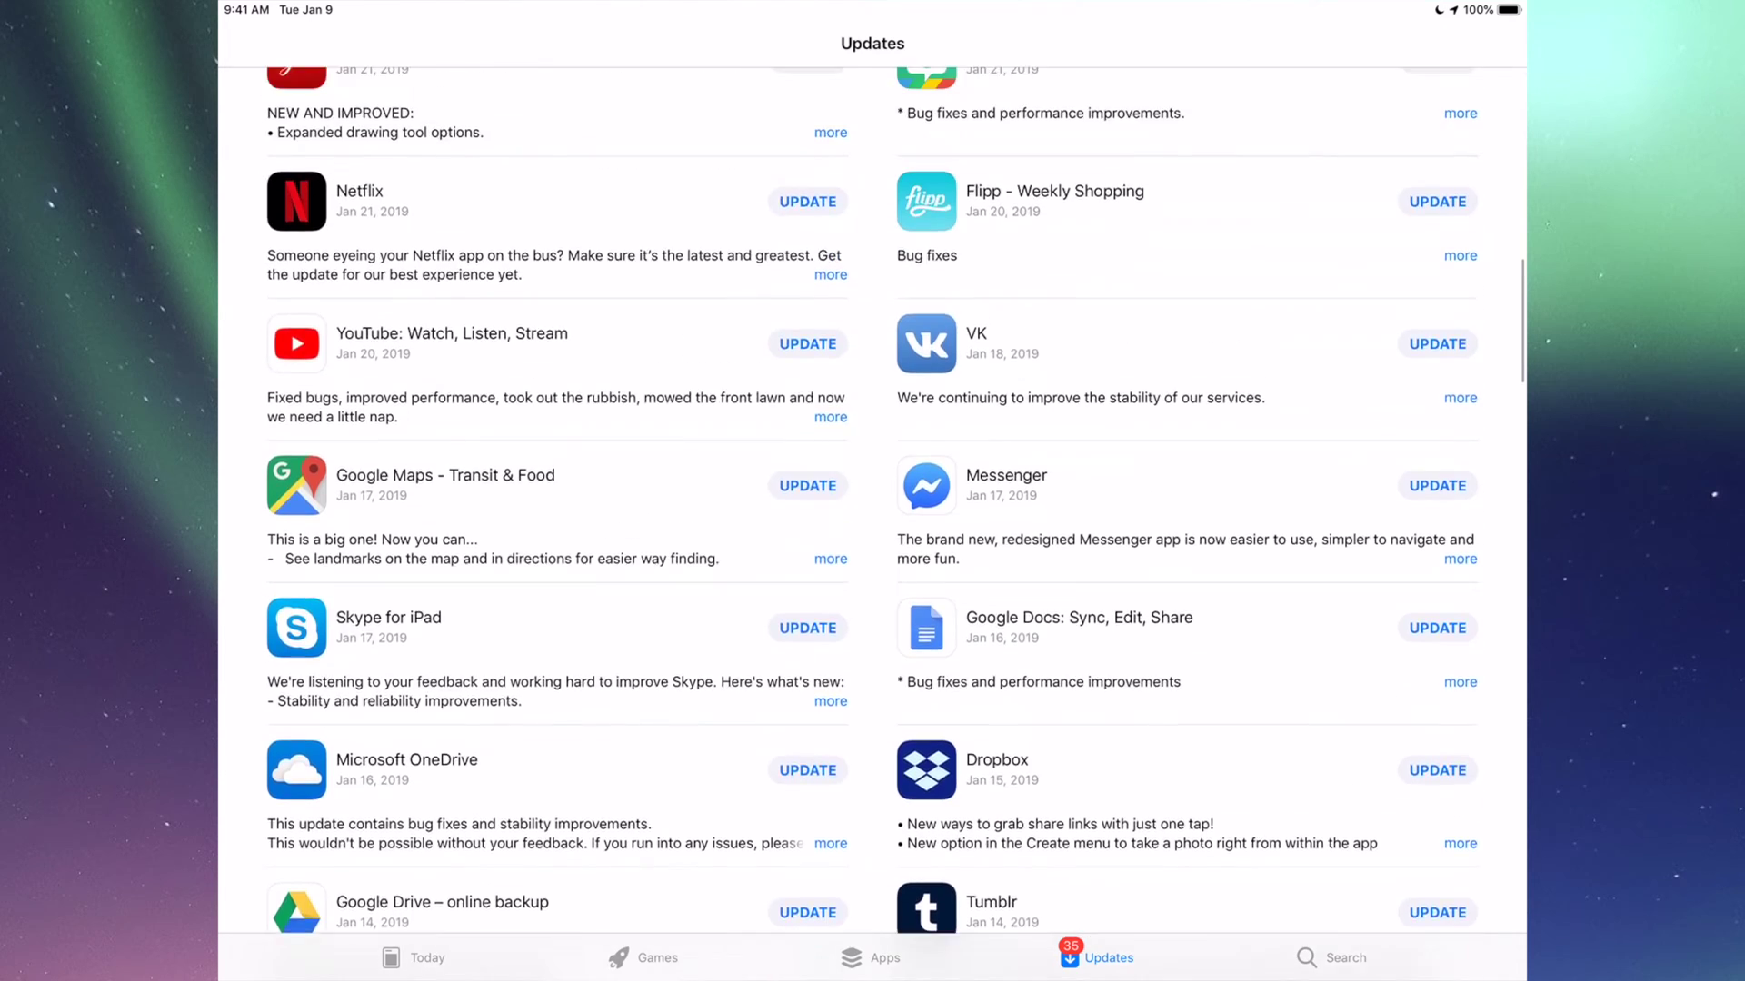
{"action": "scroll", "coordinate": [874, 504], "scroll_direction": "up", "scroll_amount": 2}
{"action": "scroll", "coordinate": [873, 505], "scroll_direction": "up", "scroll_amount": 4}
{"action": "scroll", "coordinate": [872, 505], "scroll_direction": "up", "scroll_amount": 5}
{"action": "scroll", "coordinate": [872, 505], "scroll_direction": "up", "scroll_amount": 2}
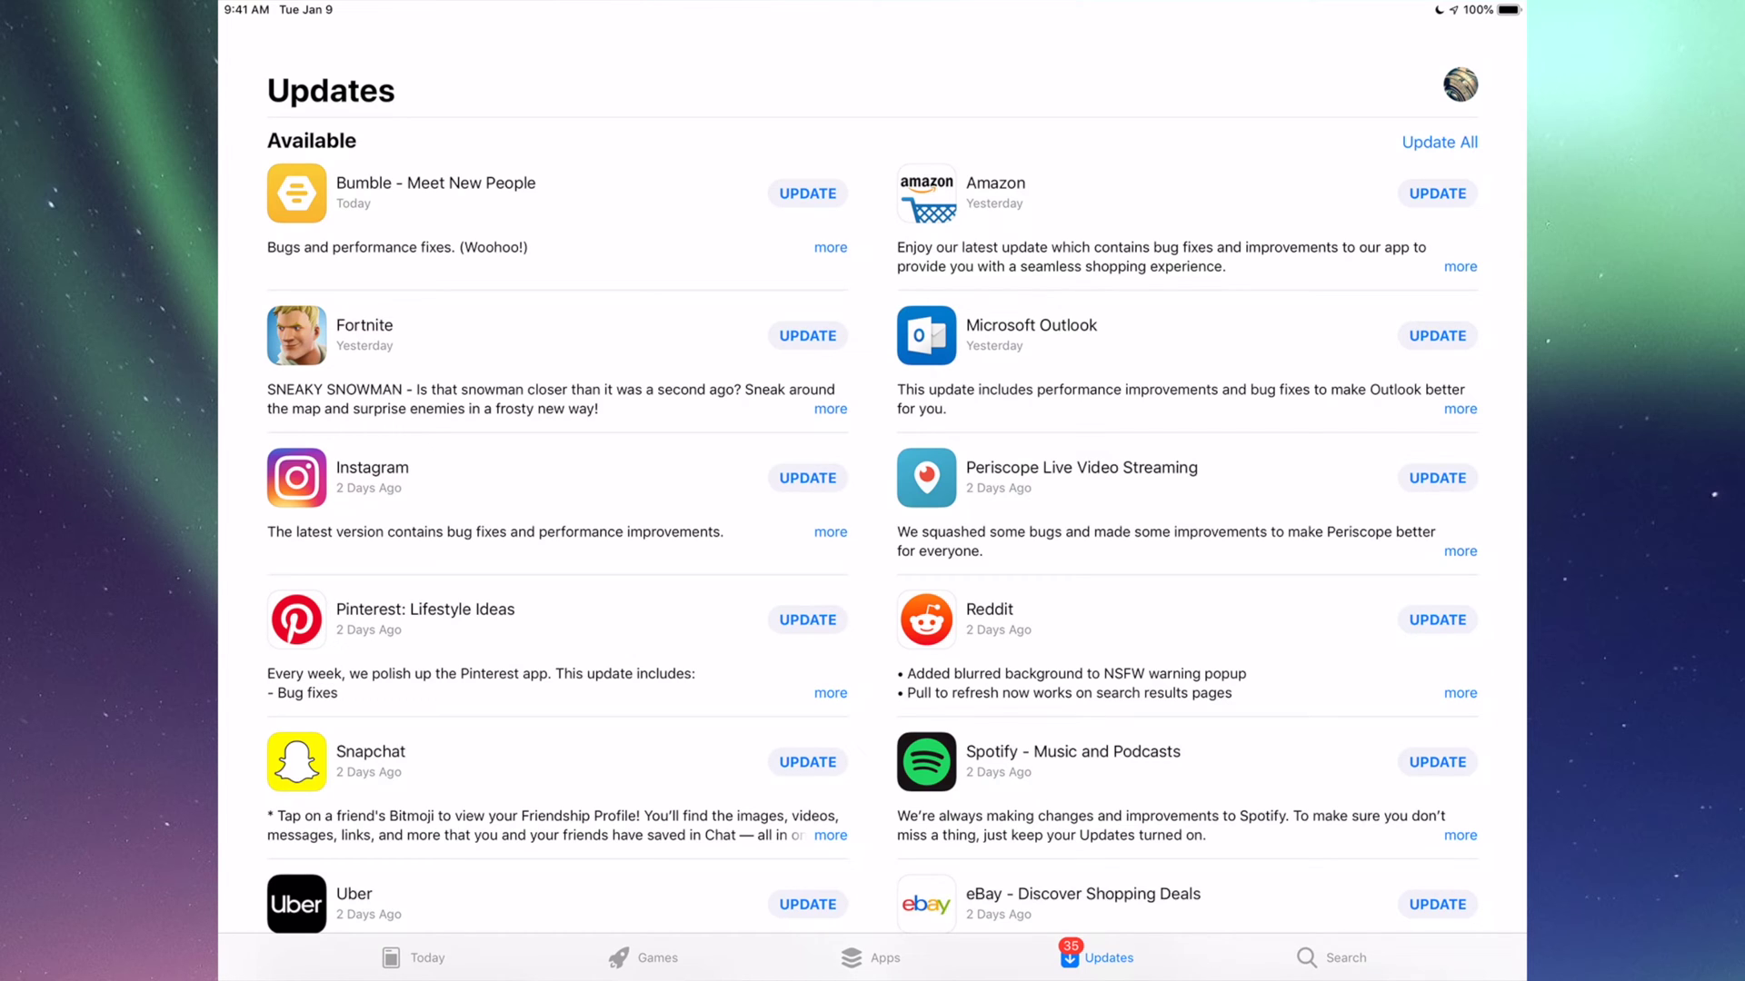
- Search for Fortnite, start its update, and return to the Updates list
{"action": "left_click", "coordinate": [1332, 957]}
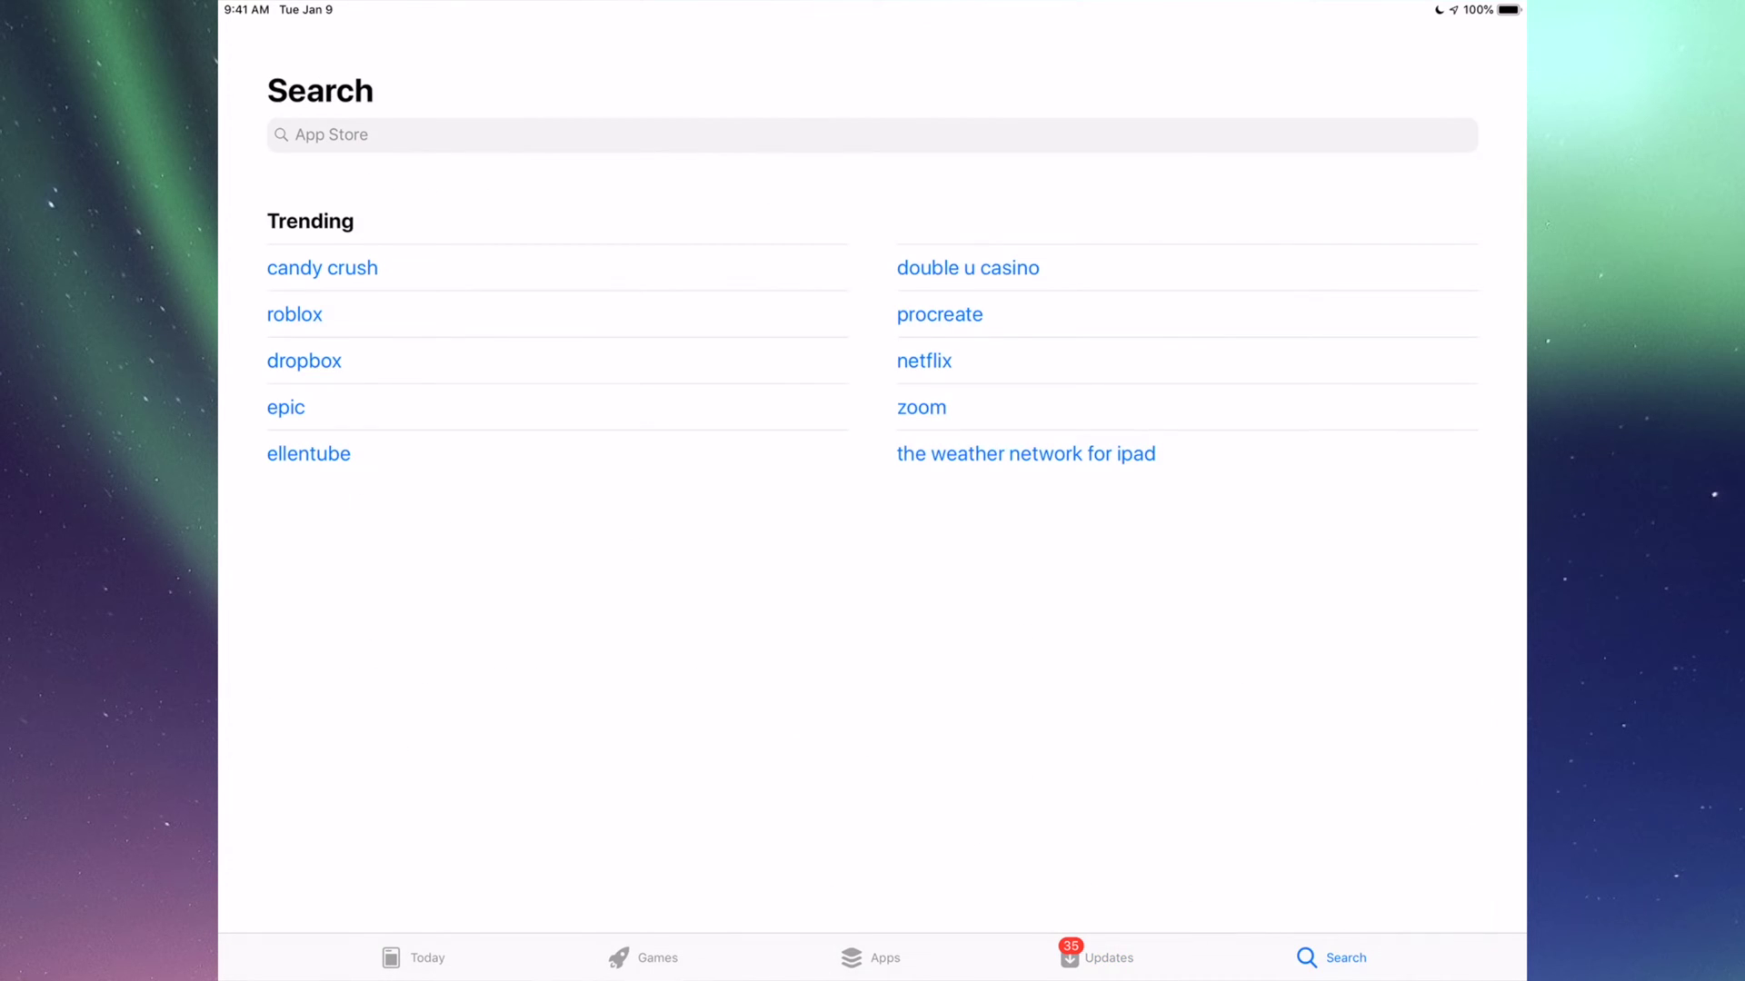
{"action": "left_click", "coordinate": [872, 133]}
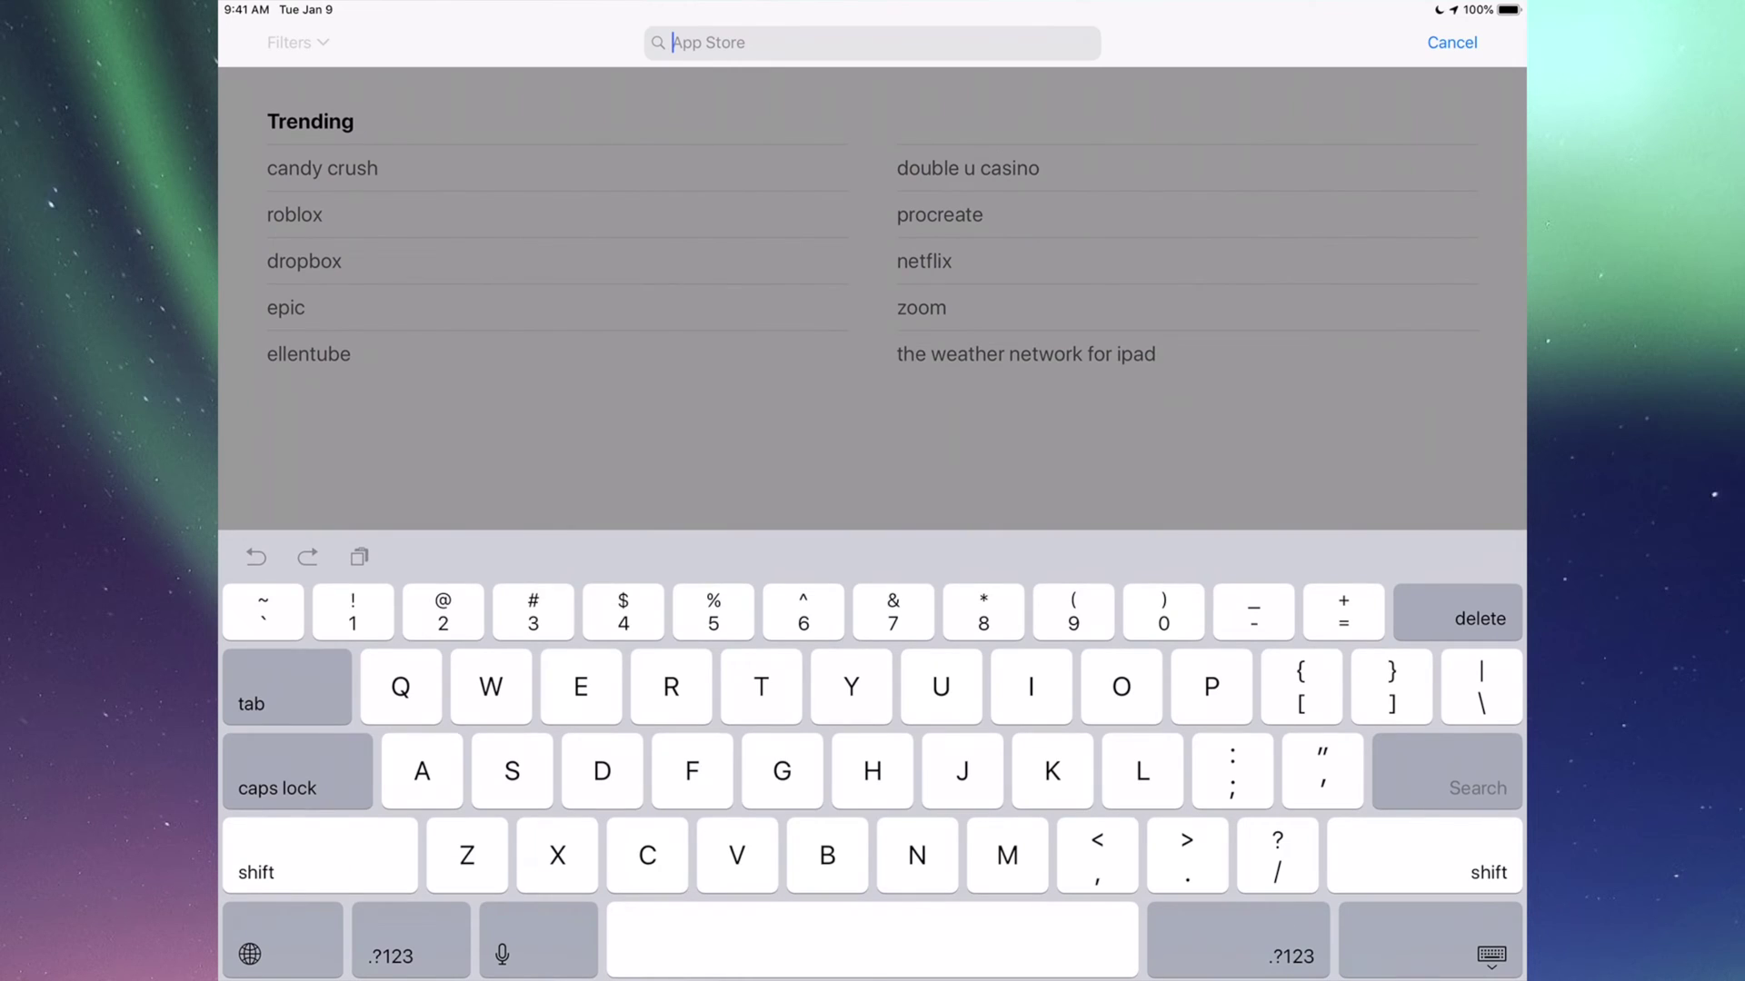
{"action": "type", "text": "Fortnit"}
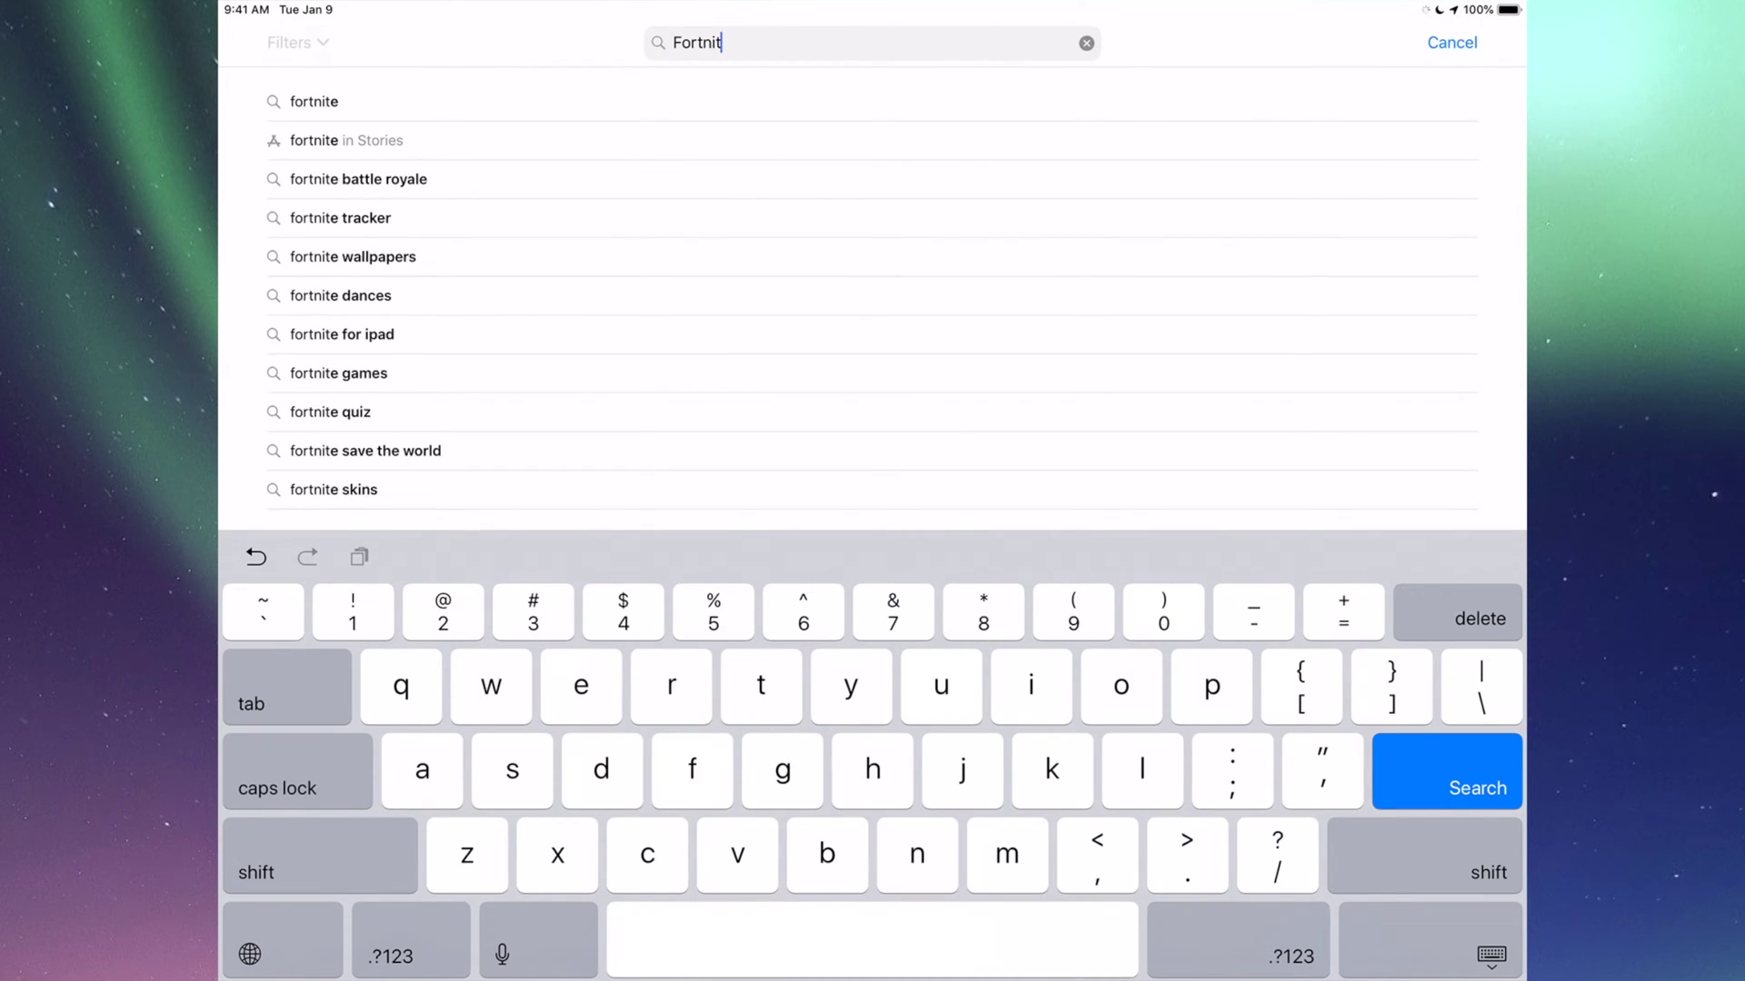
{"action": "type", "text": "e"}
{"action": "key", "text": "Return"}
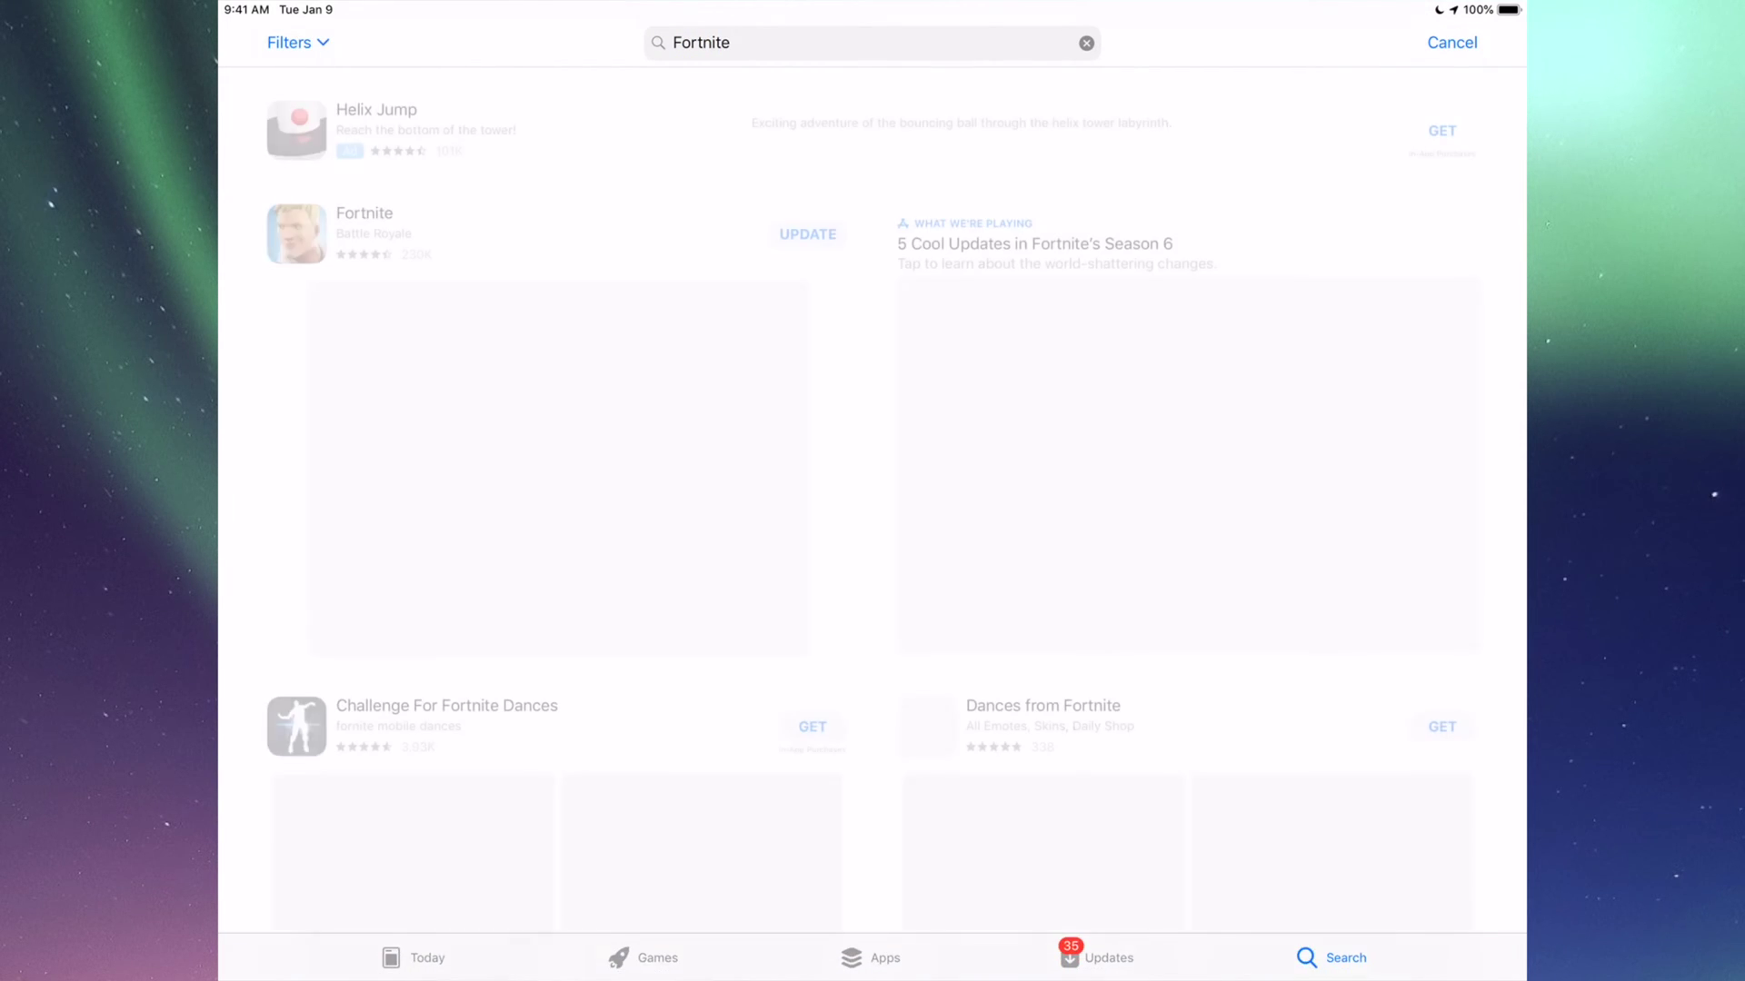
{"action": "scroll", "coordinate": [872, 523], "scroll_direction": "down", "scroll_amount": 1}
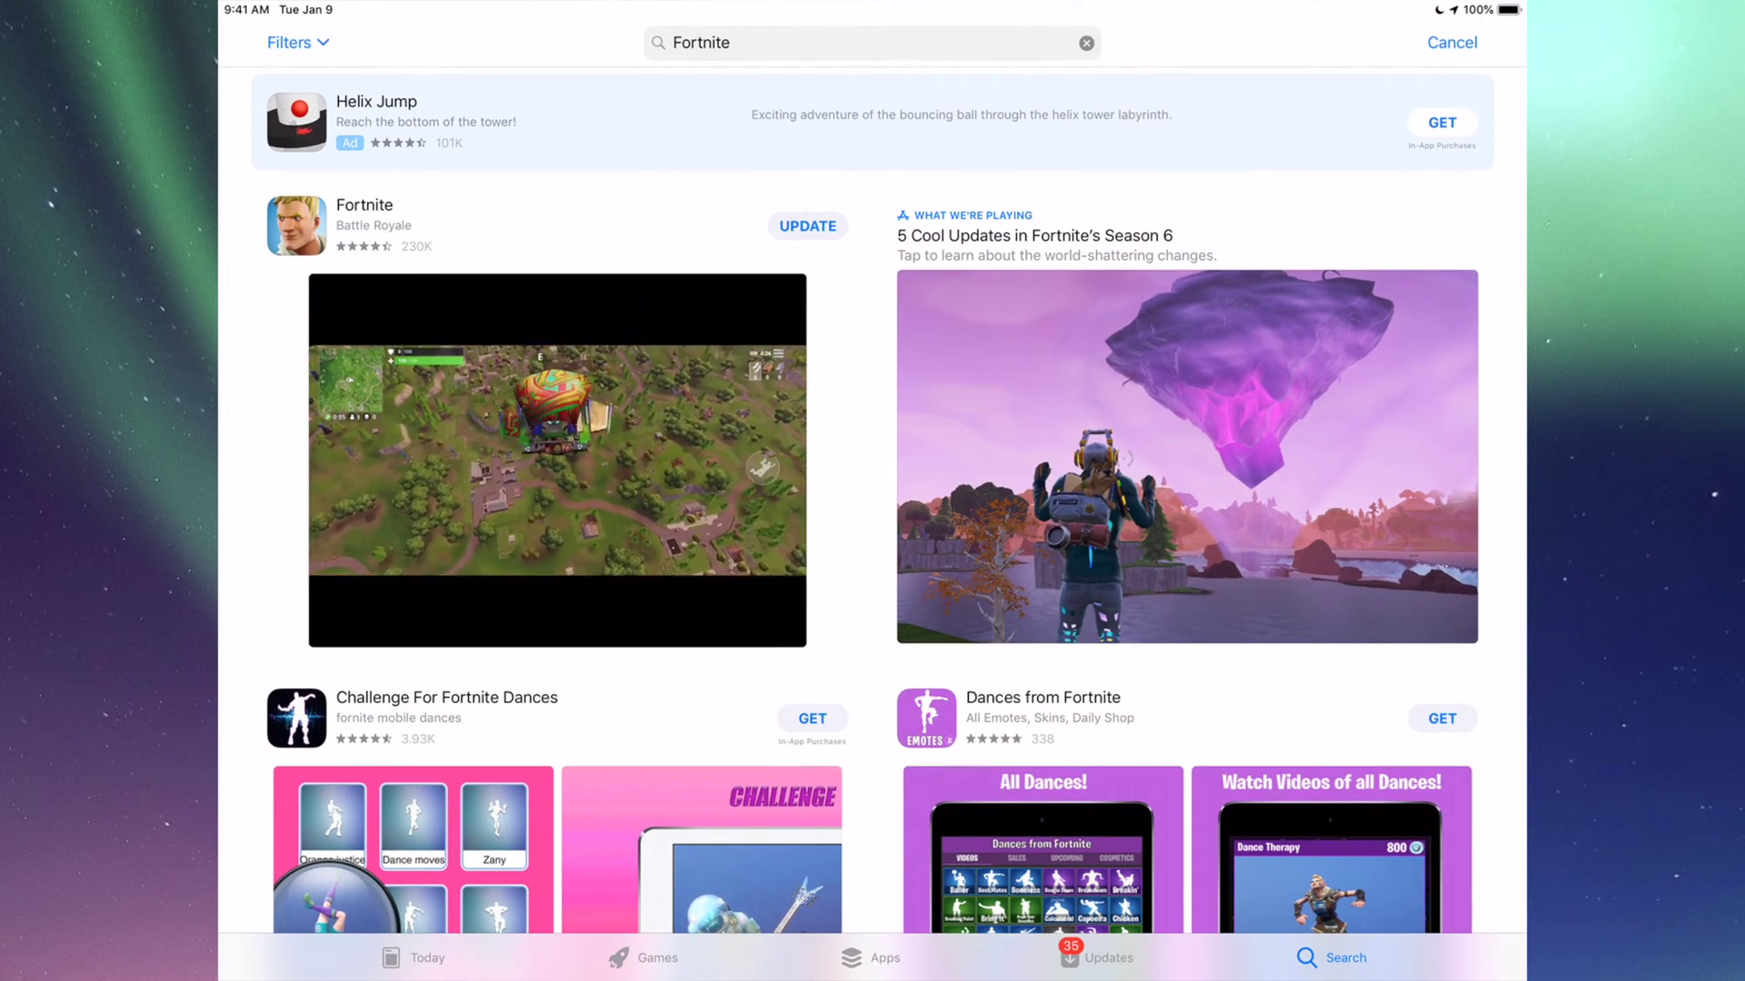
{"action": "left_click", "coordinate": [807, 225]}
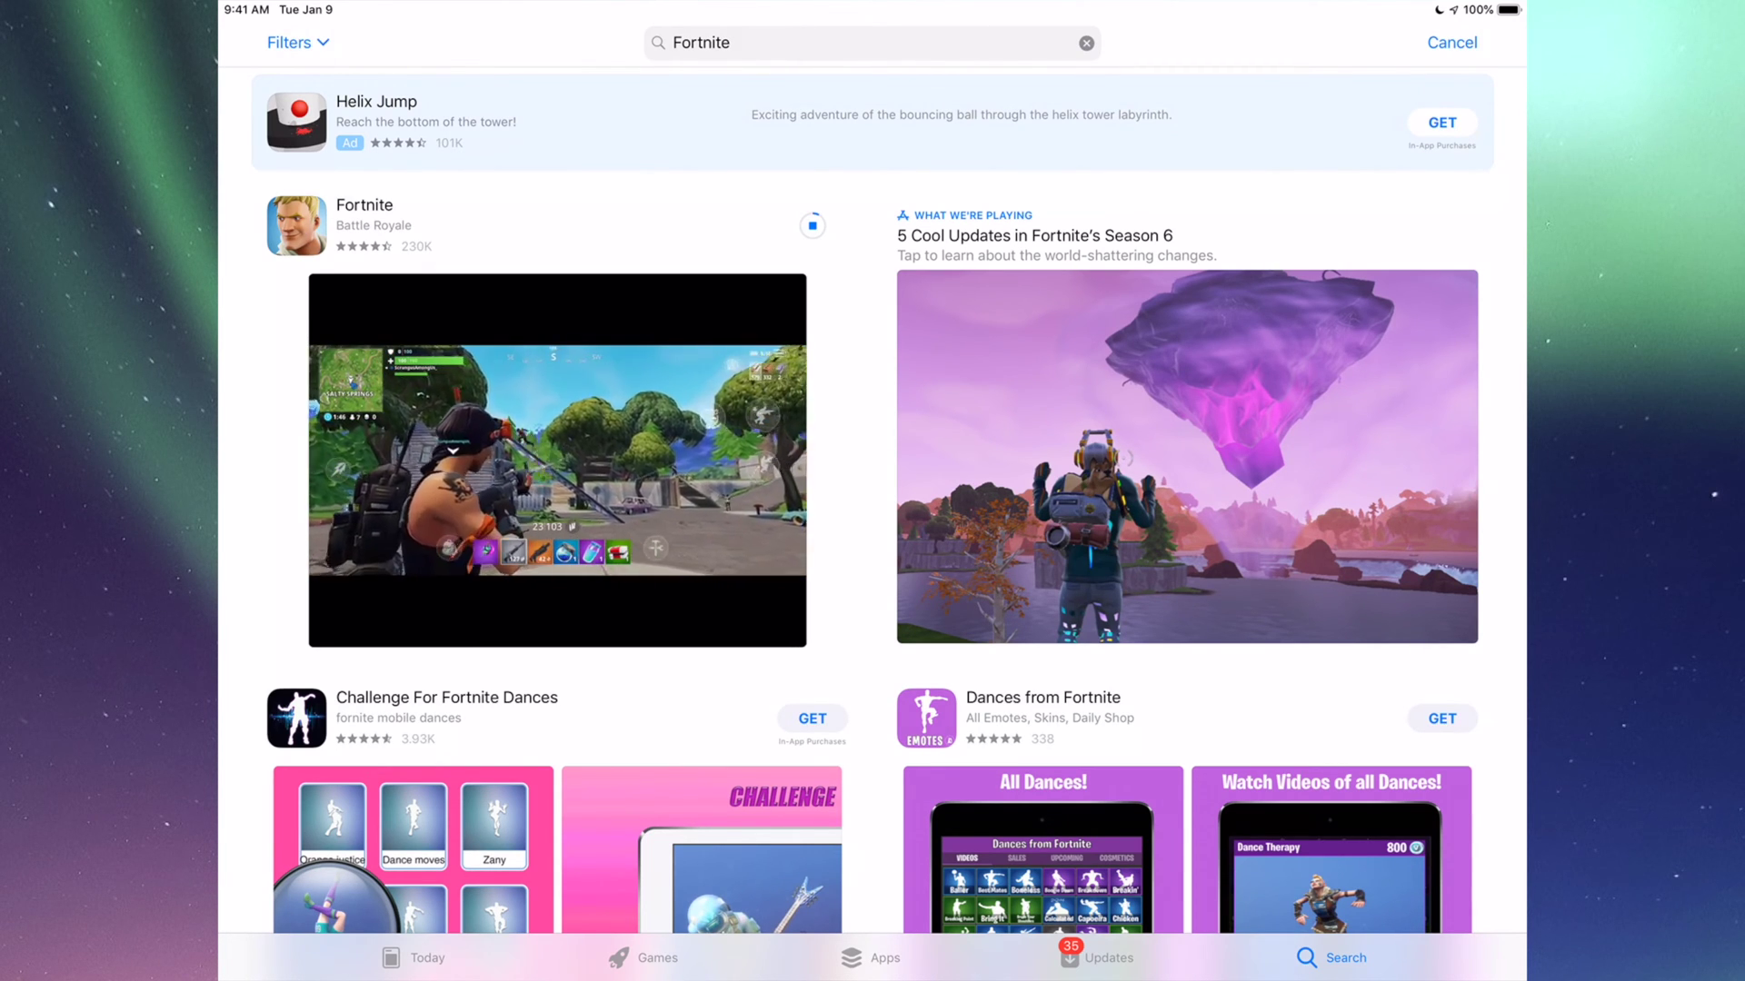
{"action": "left_click", "coordinate": [1097, 957]}
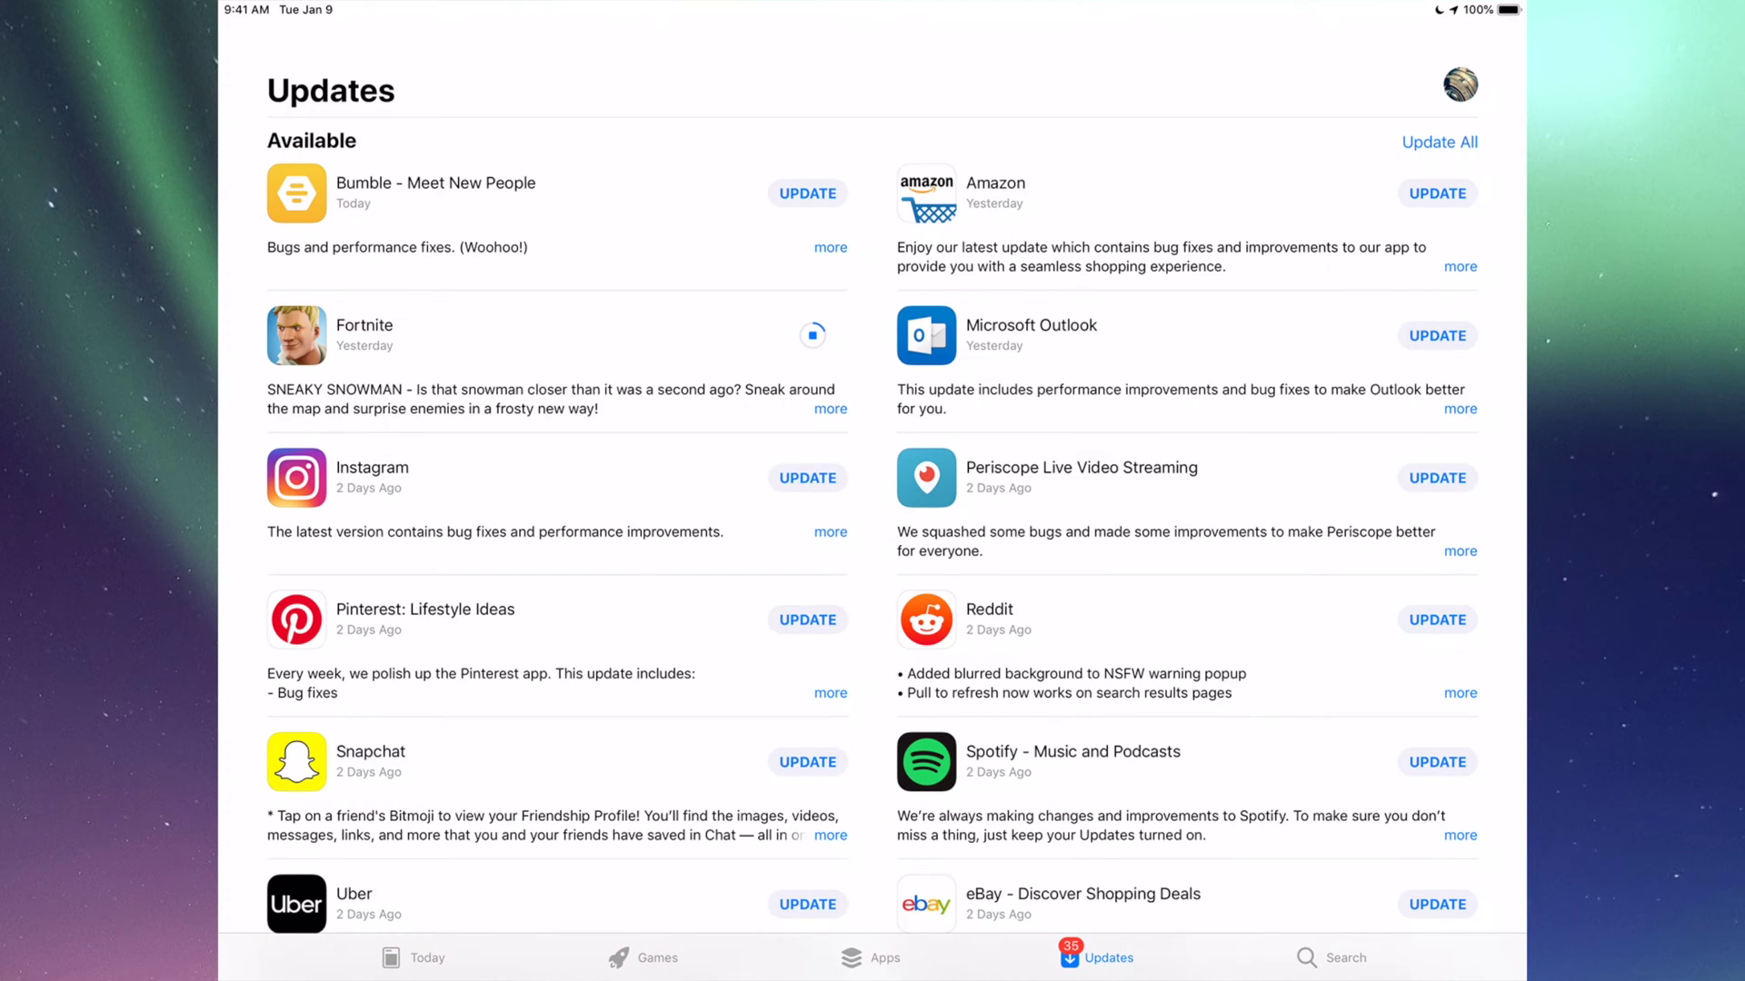
- Search for Instagram and start its update from the search results
{"action": "left_click", "coordinate": [1331, 957]}
{"action": "left_click", "coordinate": [1083, 42]}
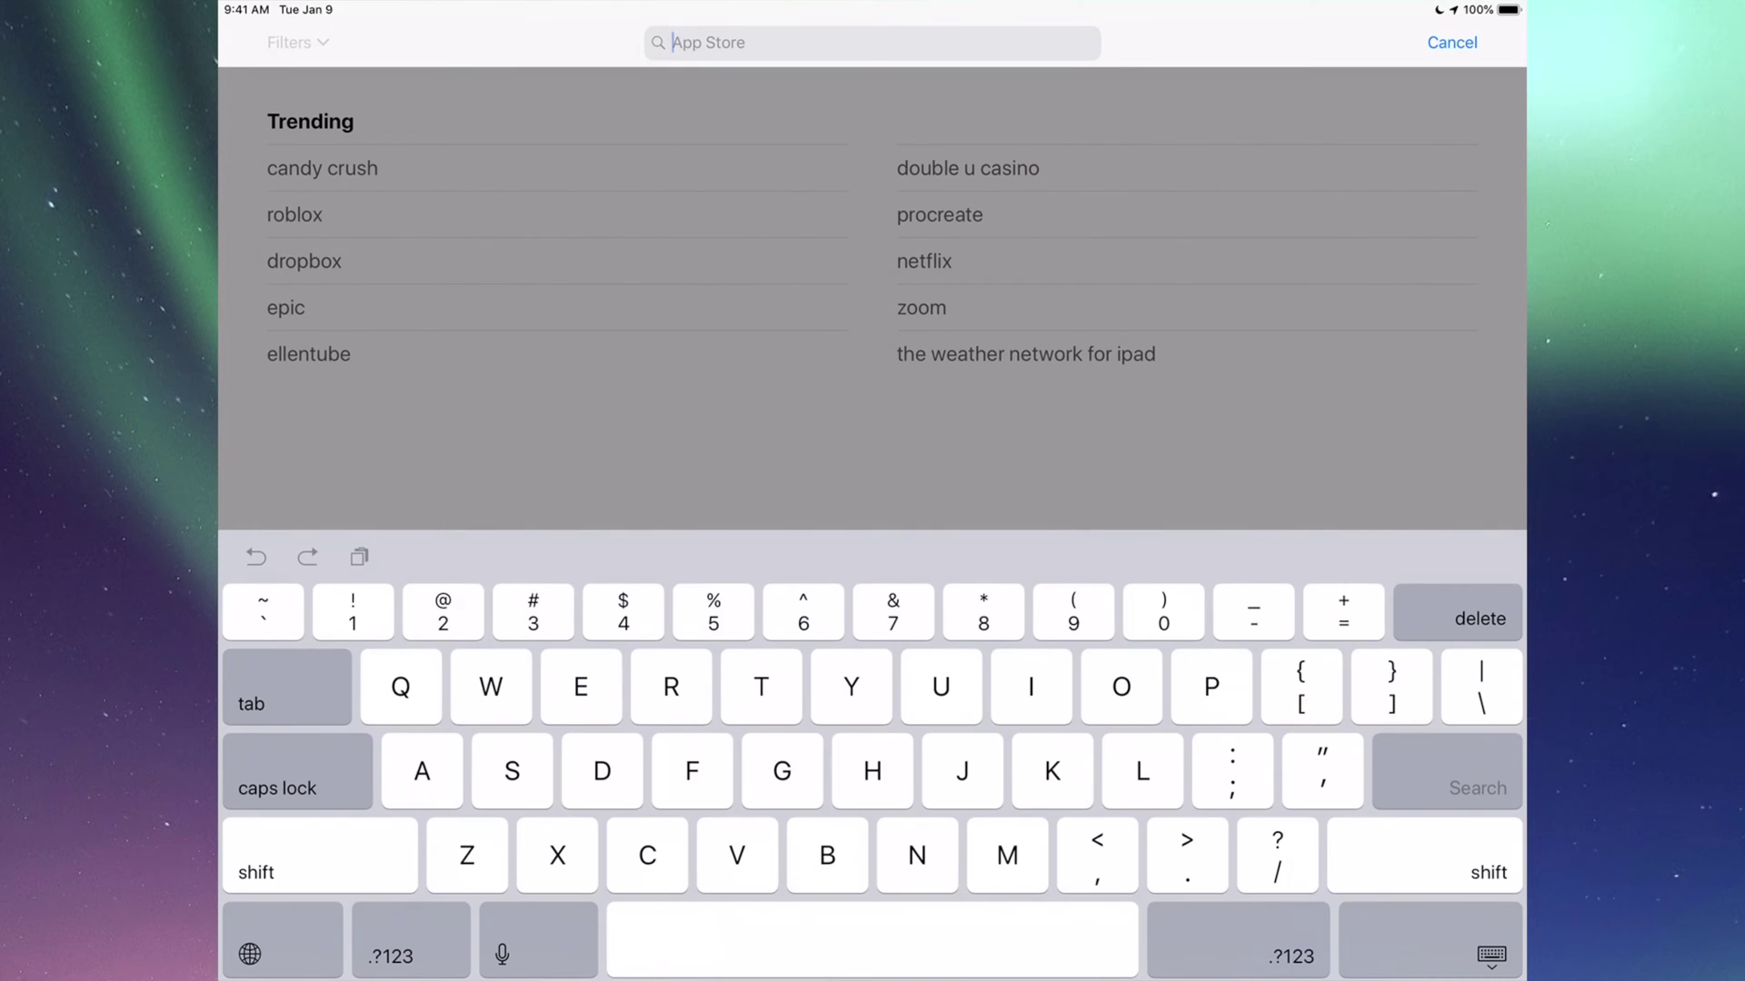
{"action": "type", "text": "Instagram"}
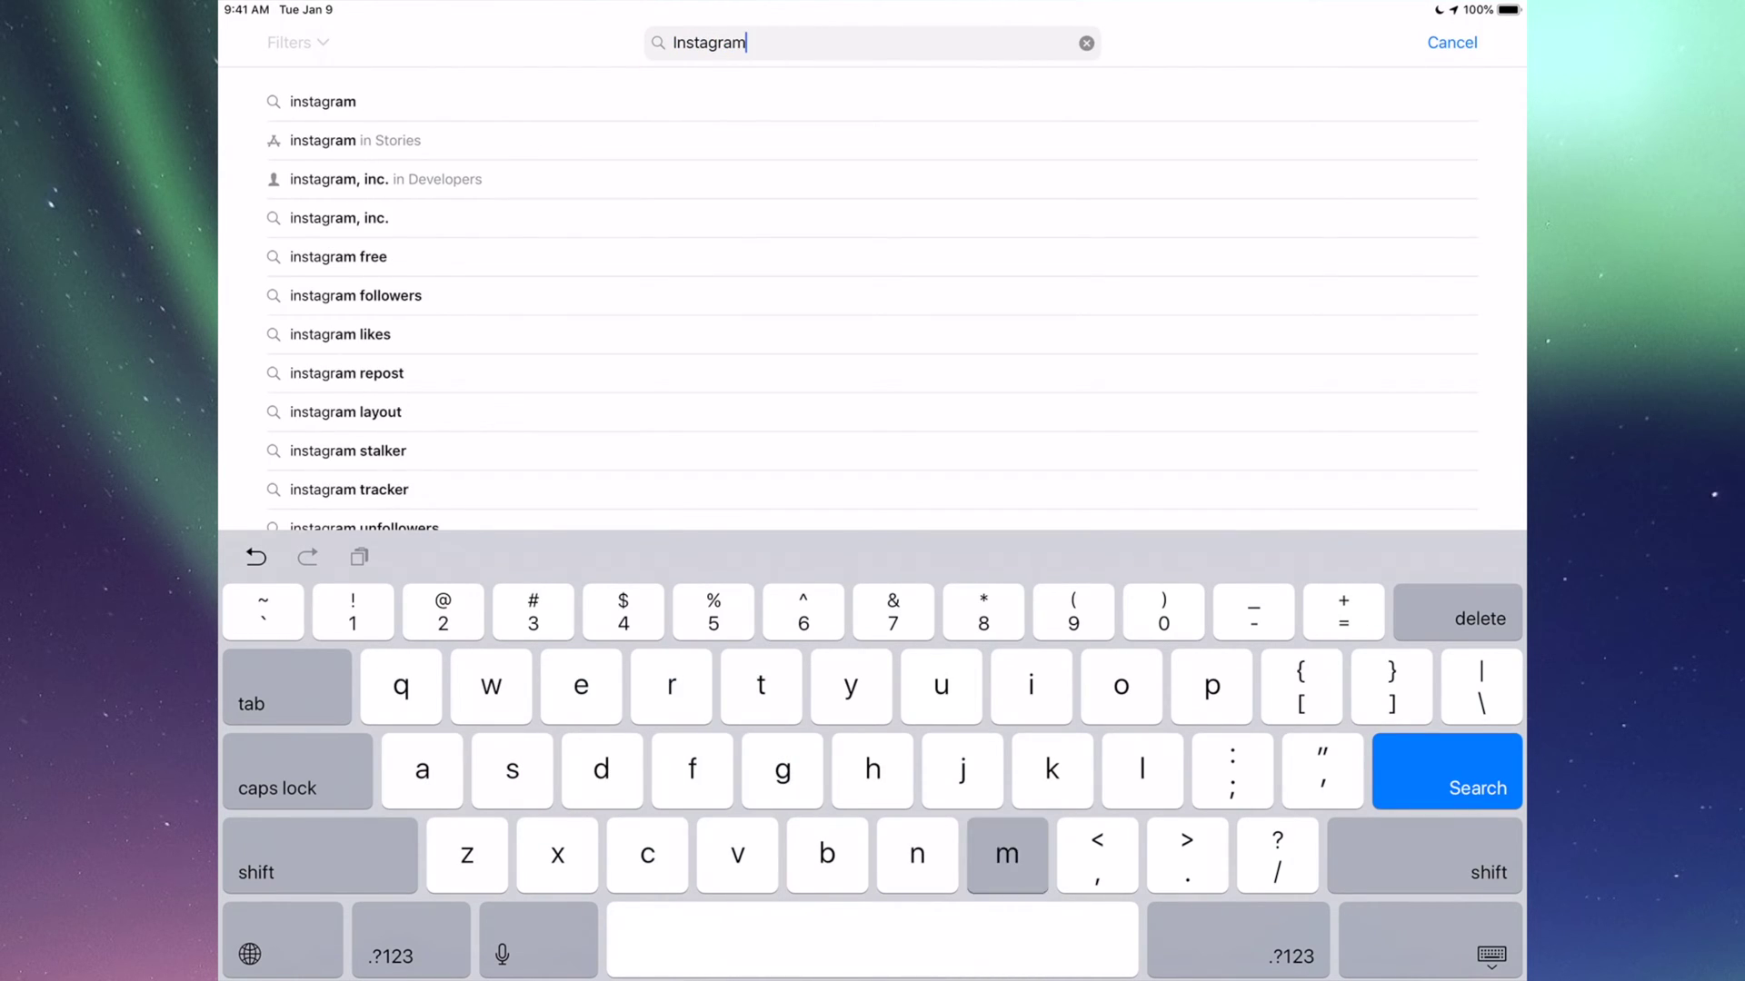
{"action": "key", "text": "Return"}
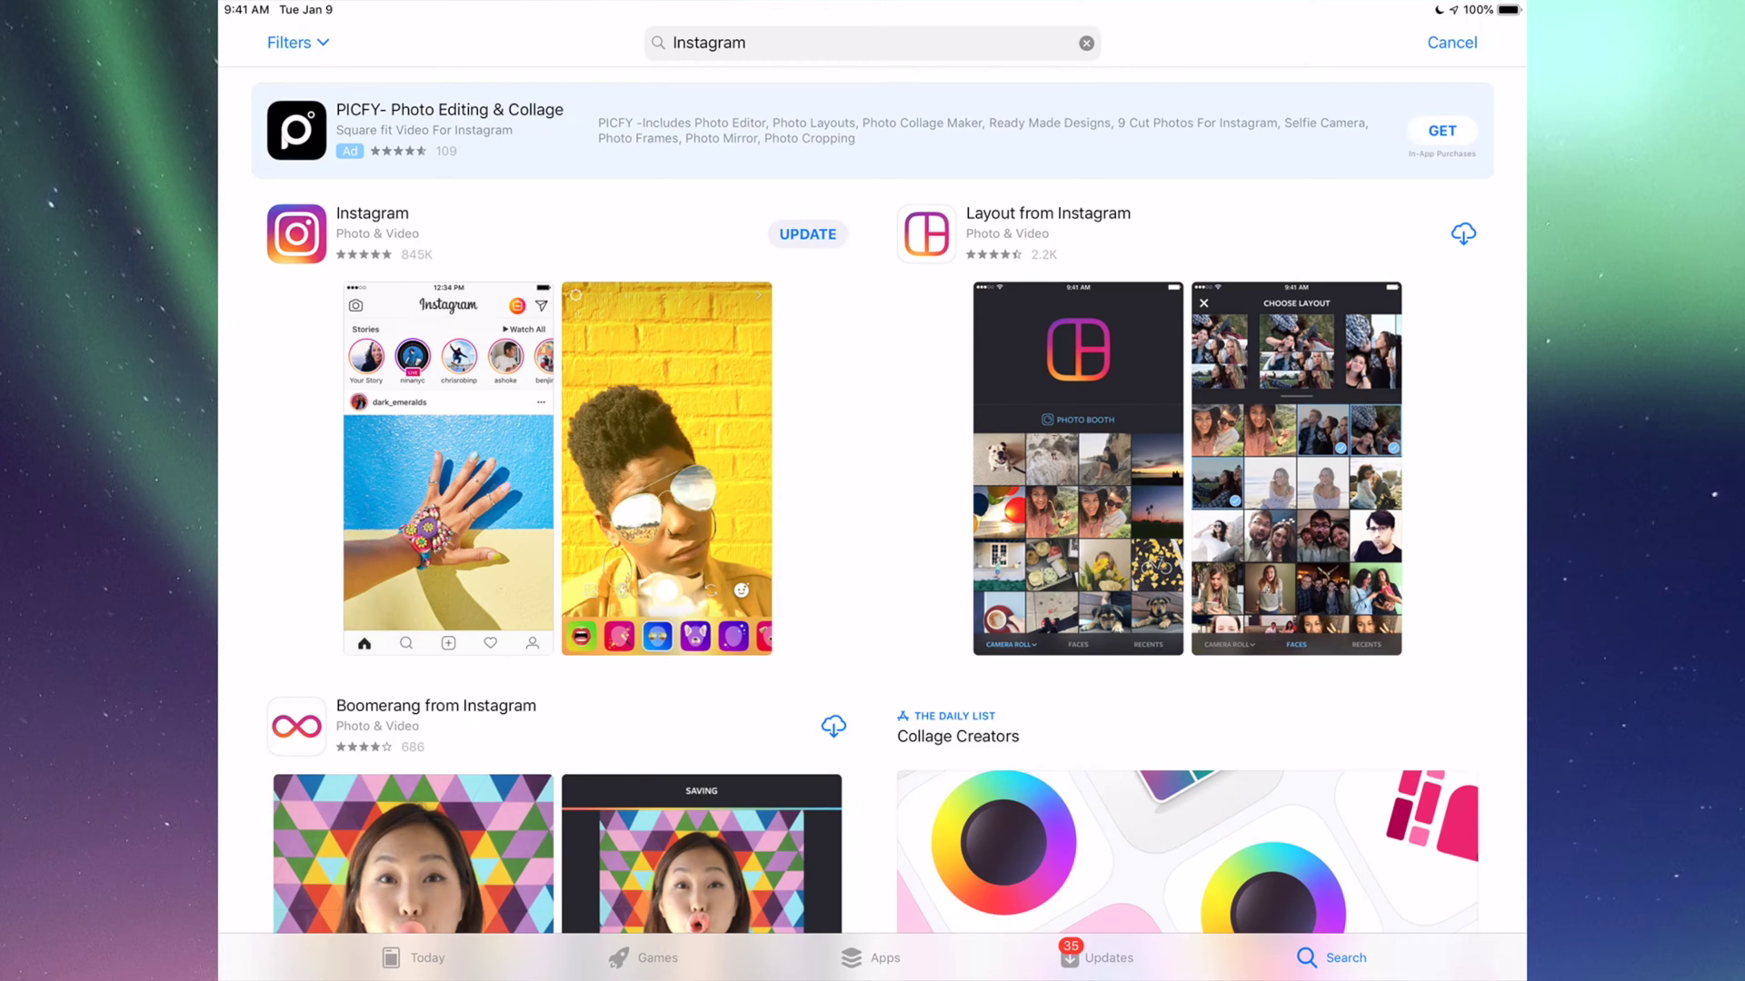
{"action": "left_click", "coordinate": [807, 232]}
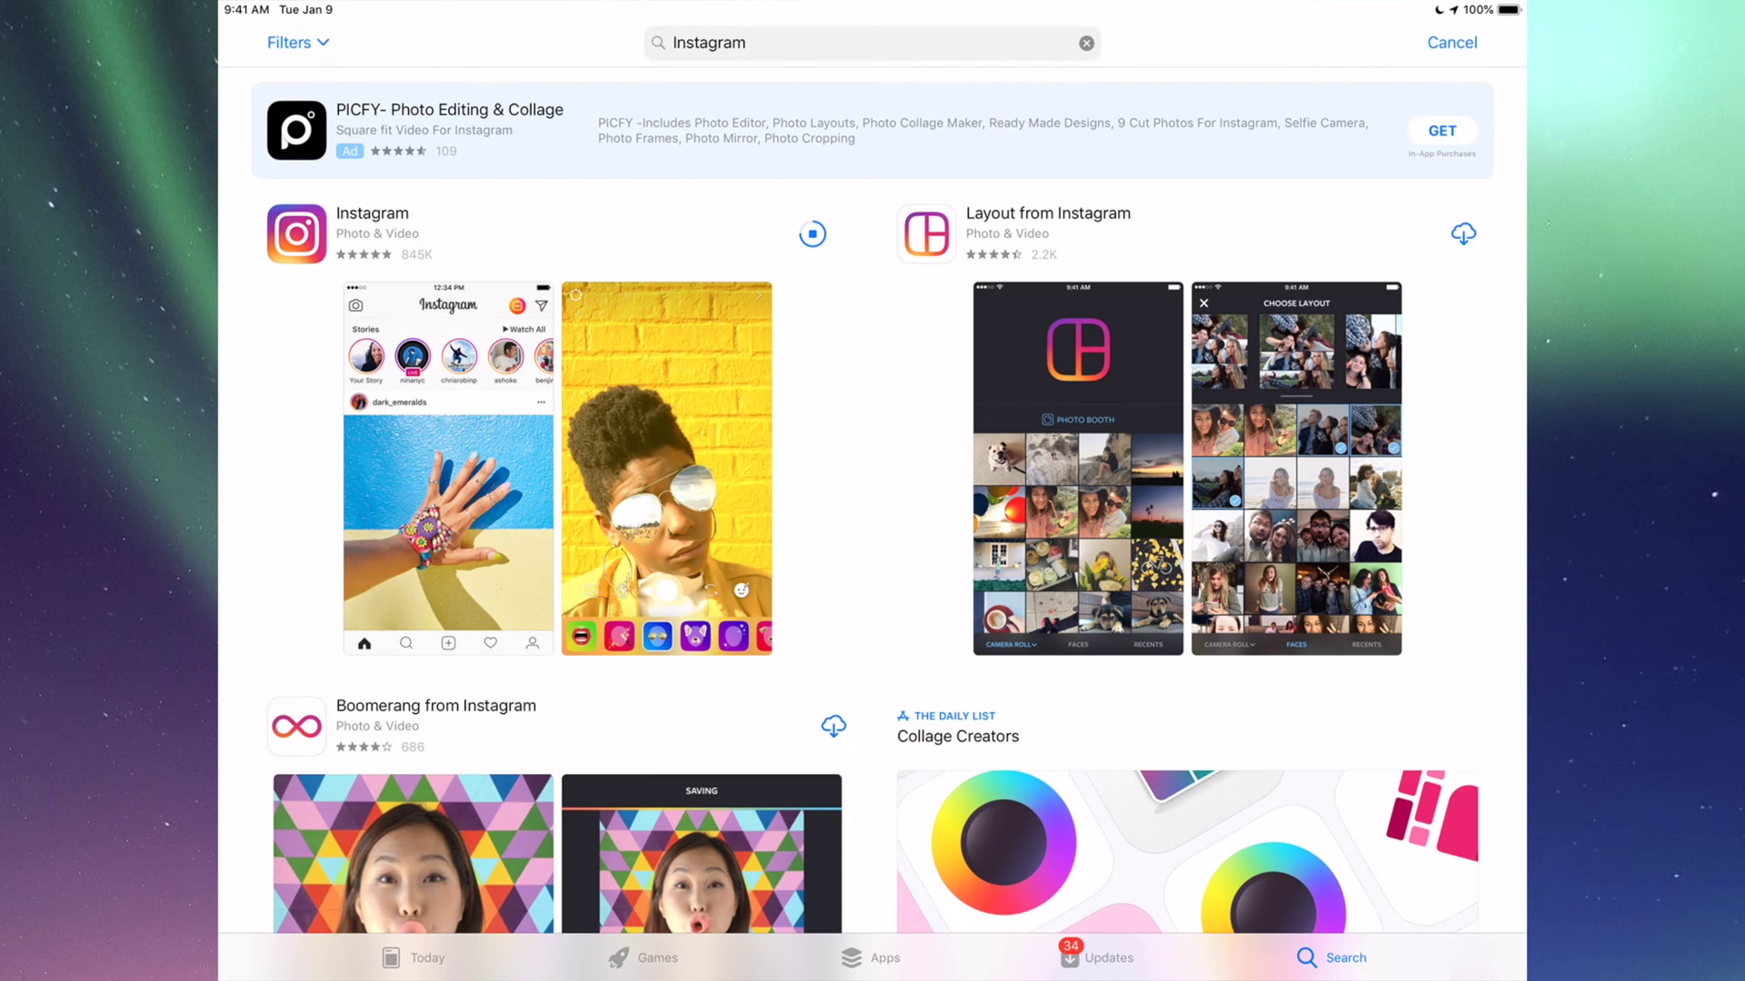
- Check Settings' Software Update, confirming iOS 12.1.3 is up to date
{"action": "key", "text": "super+h"}
{"action": "key", "text": "super+h"}
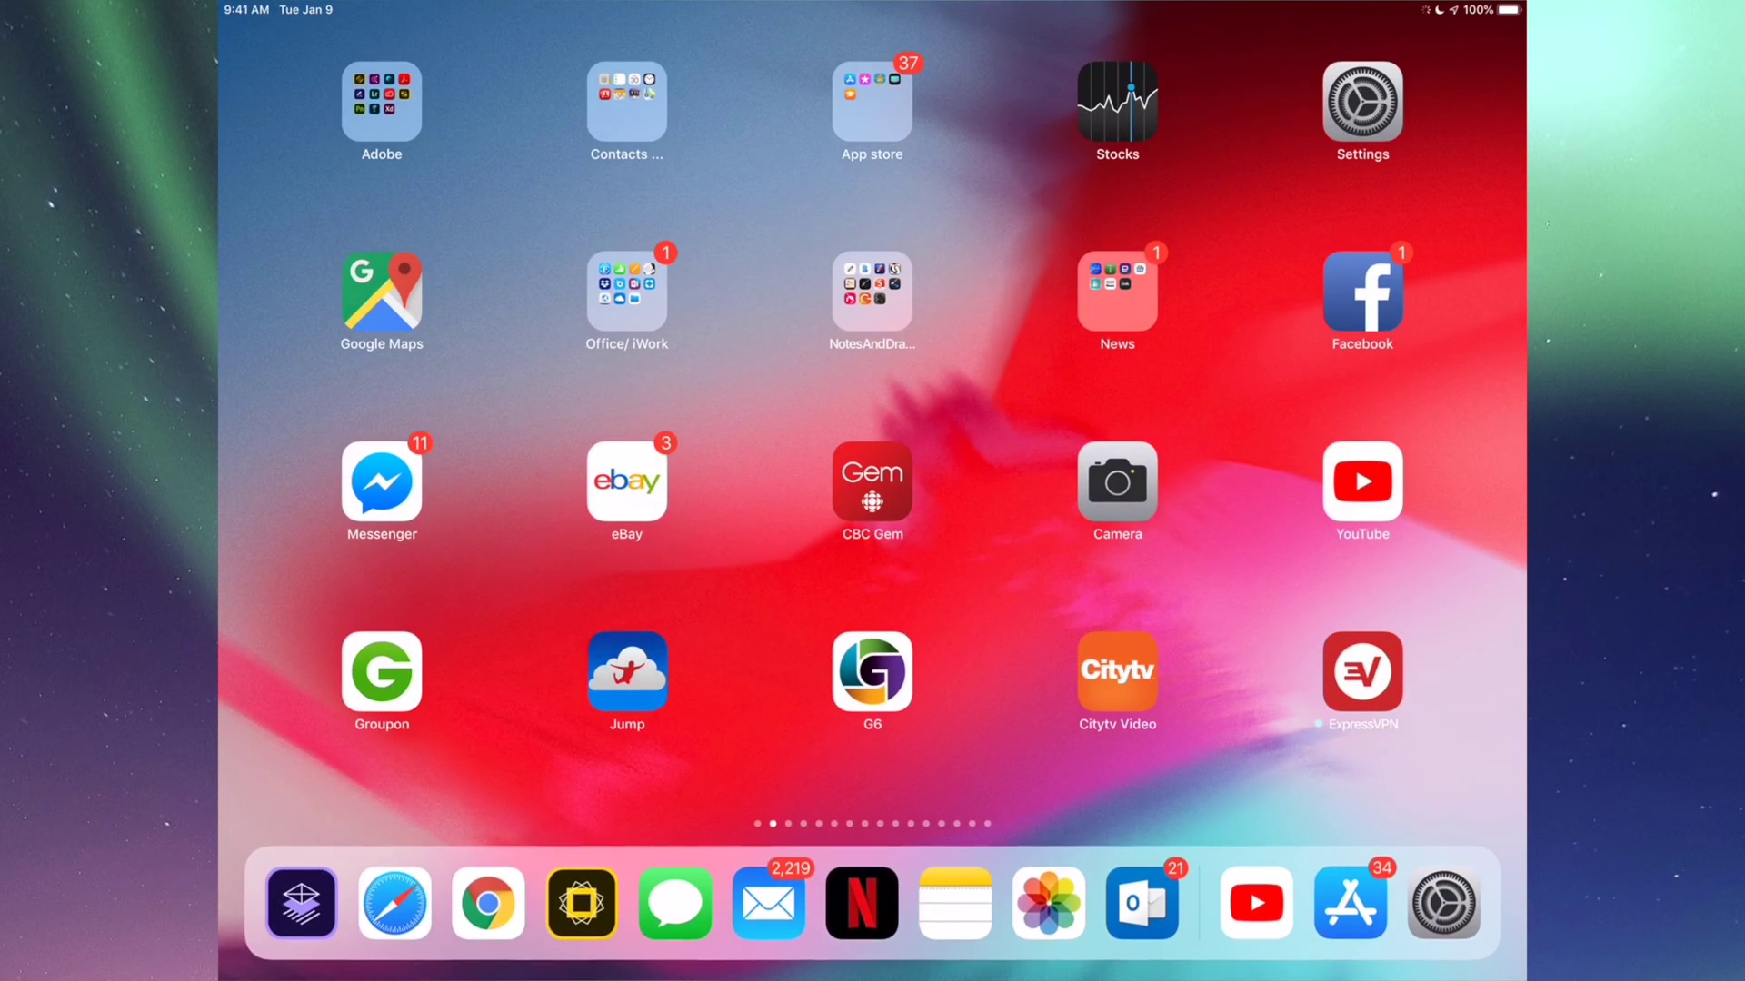
{"action": "left_click", "coordinate": [1361, 102]}
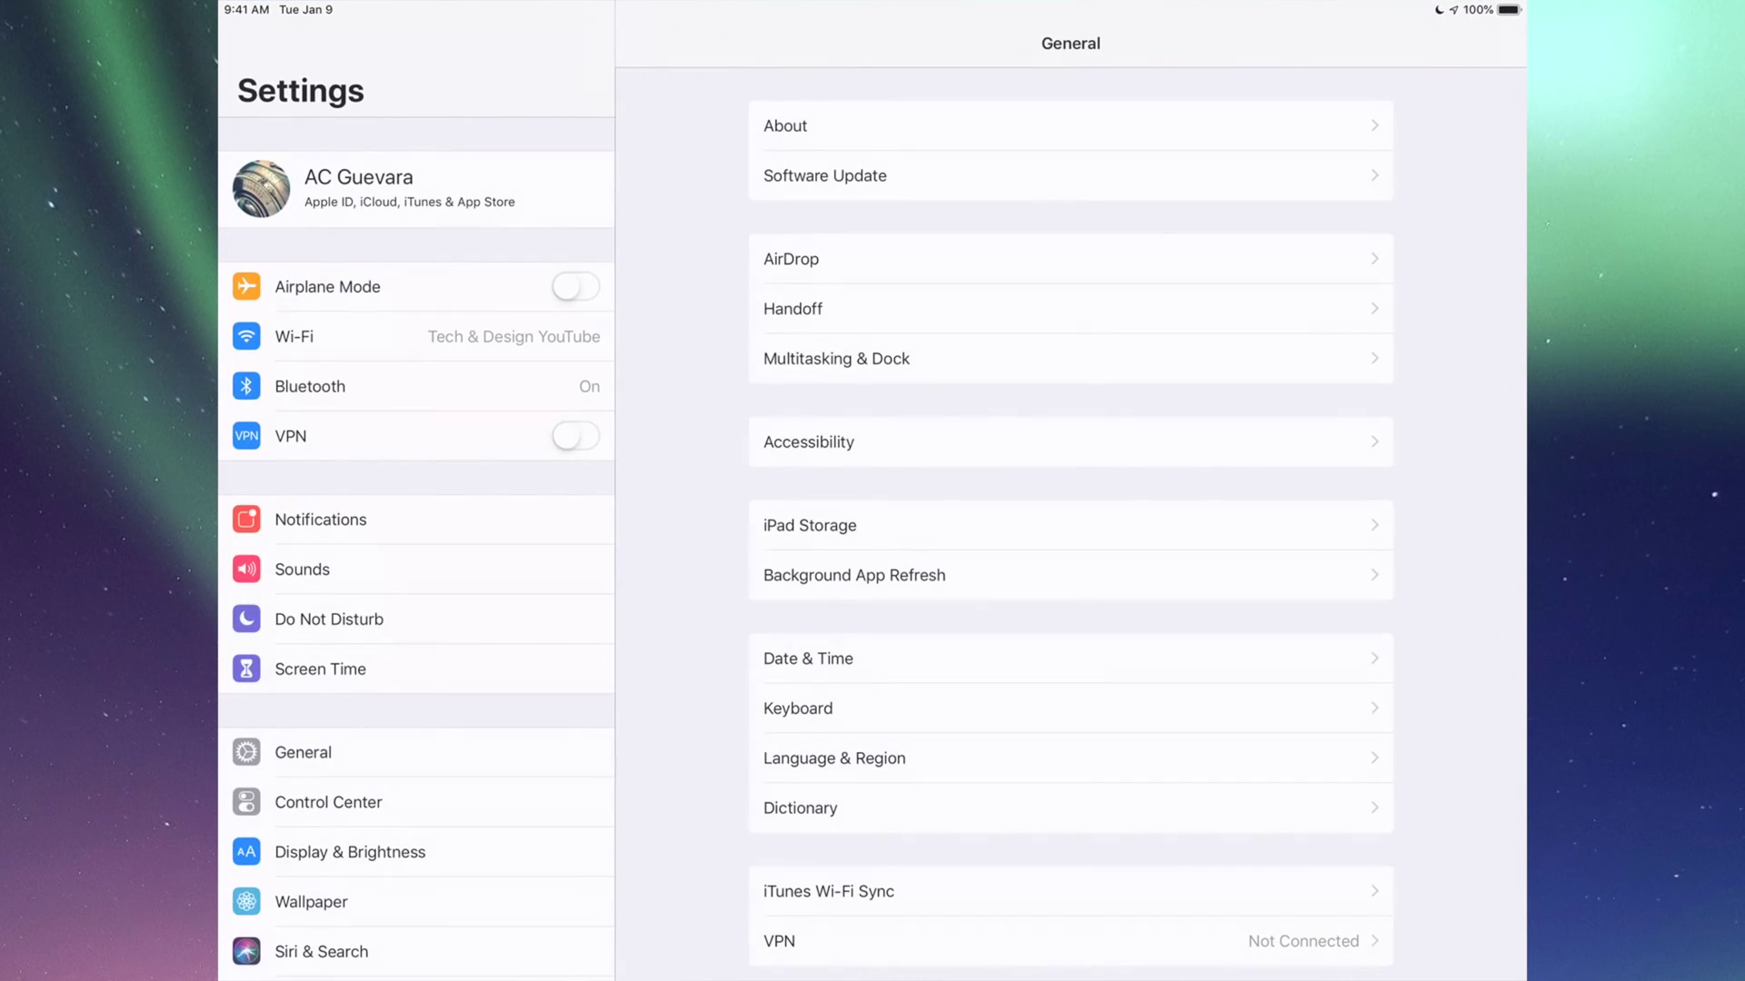
{"action": "scroll", "coordinate": [416, 546], "scroll_direction": "down", "scroll_amount": 2}
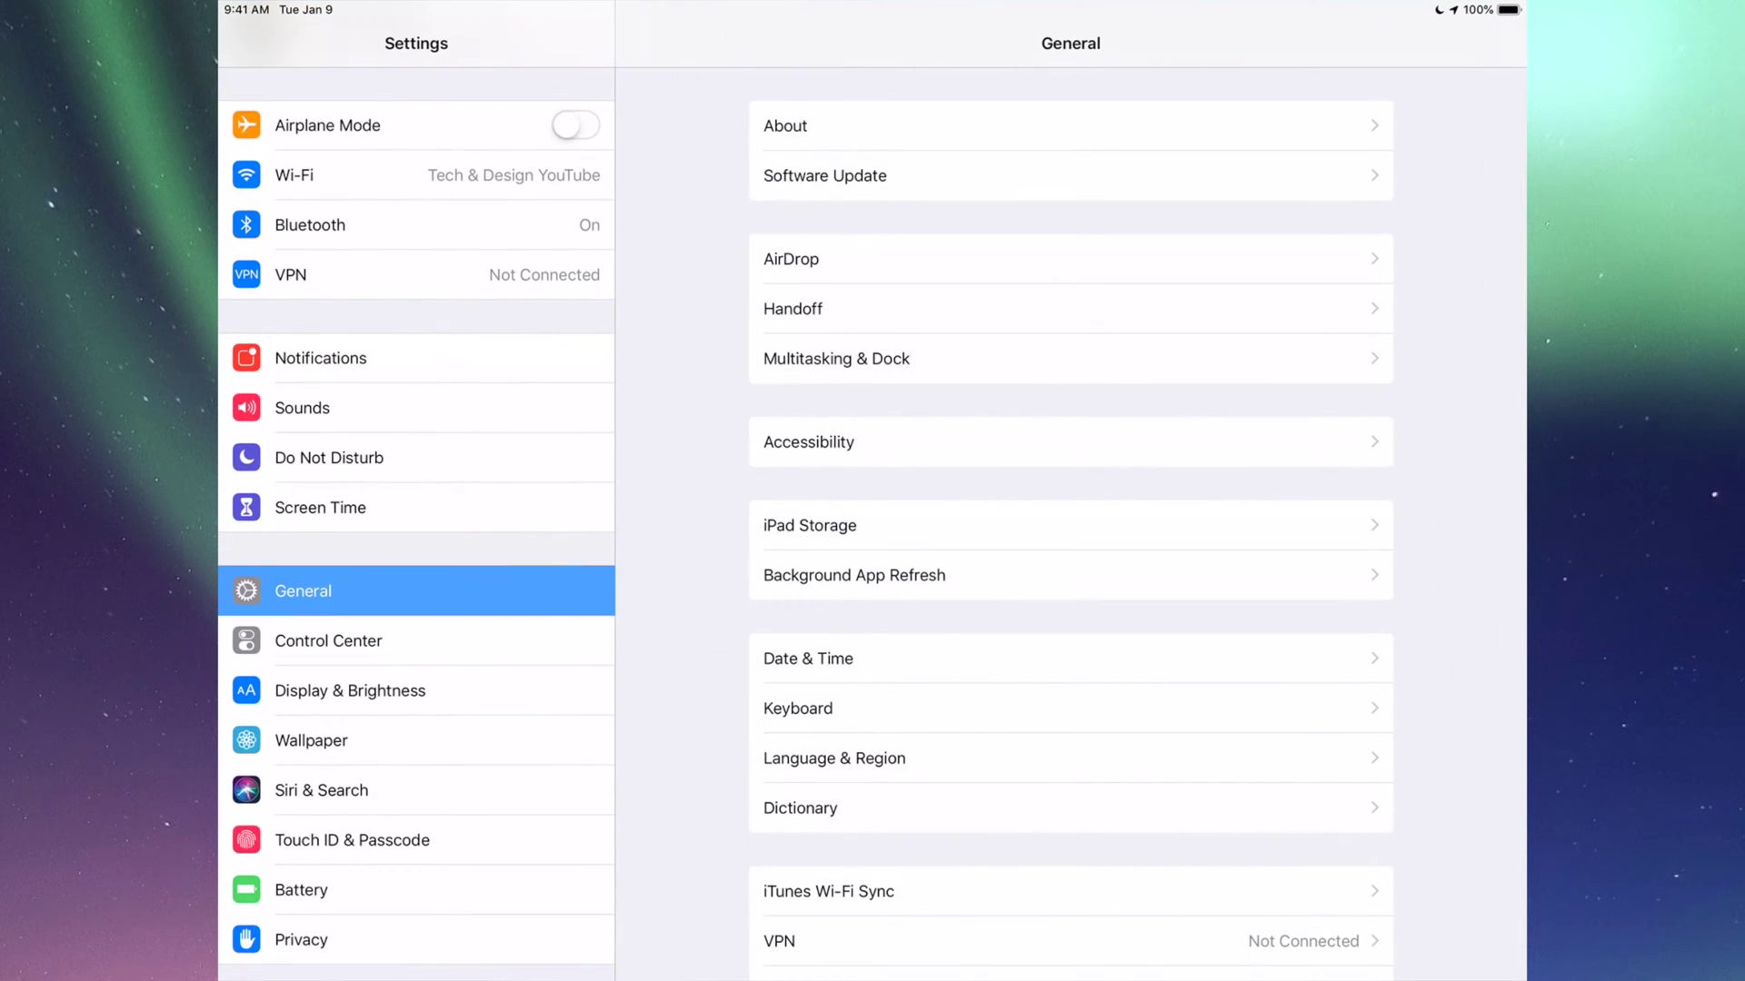
{"action": "scroll", "coordinate": [416, 546], "scroll_direction": "down", "scroll_amount": 2}
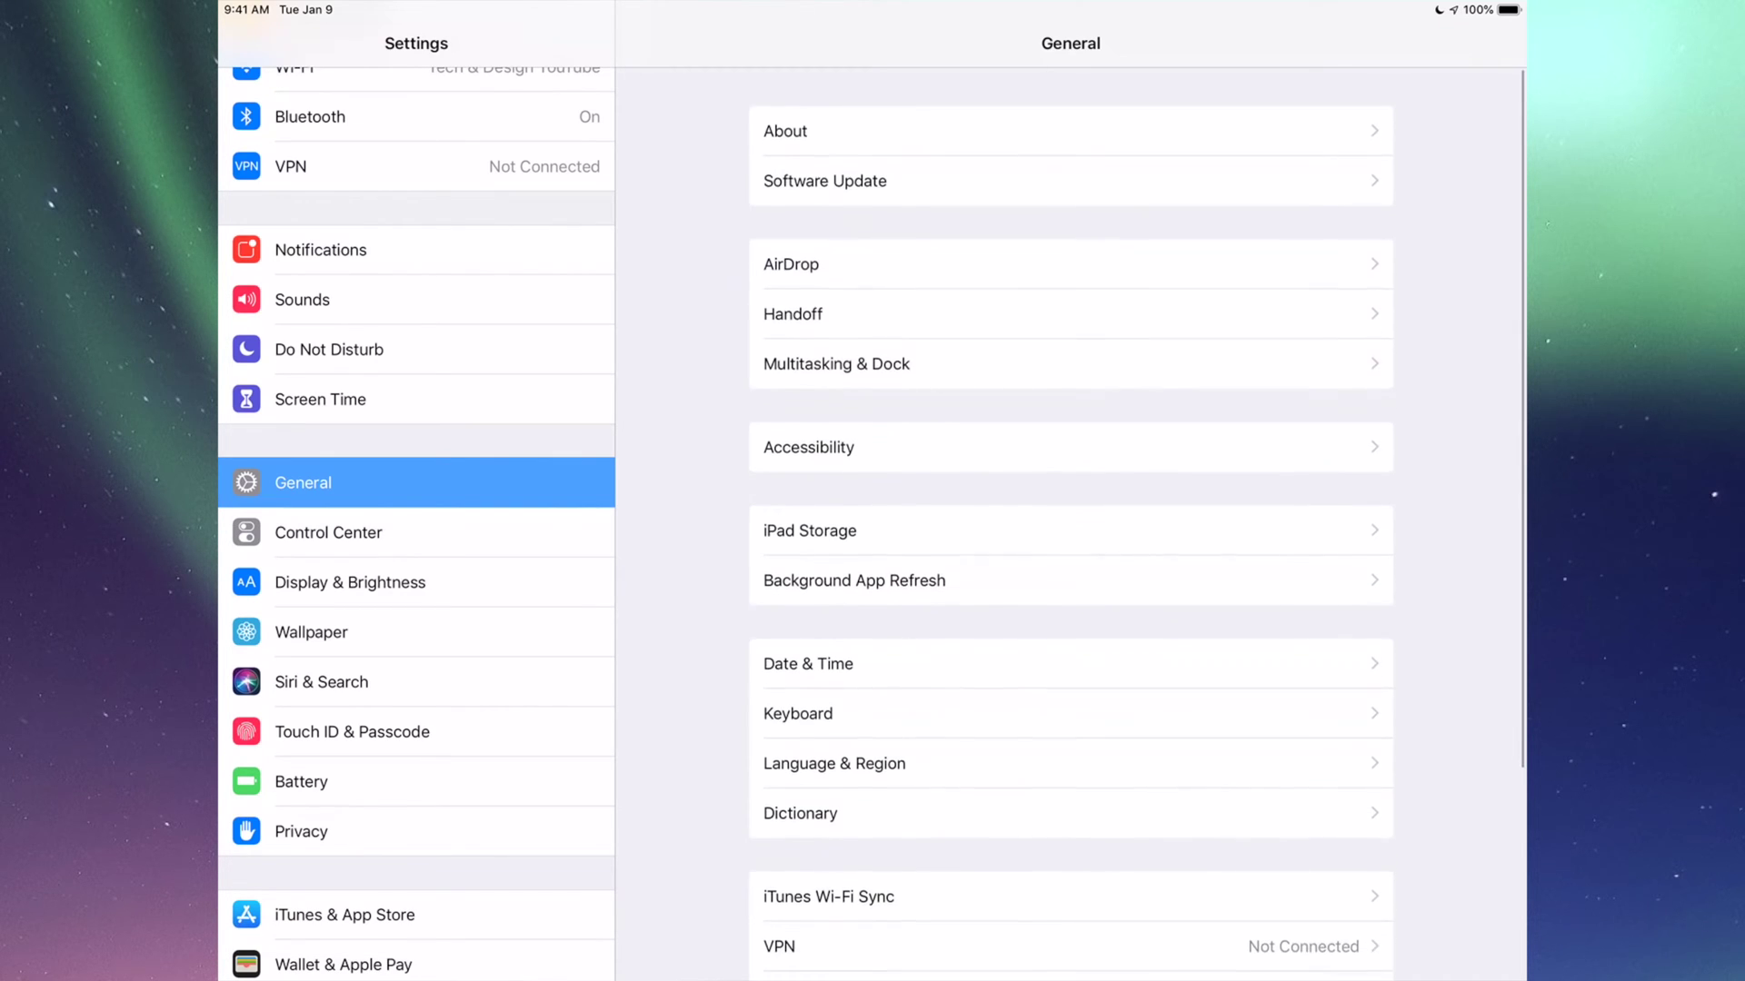
{"action": "left_click", "coordinate": [825, 174]}
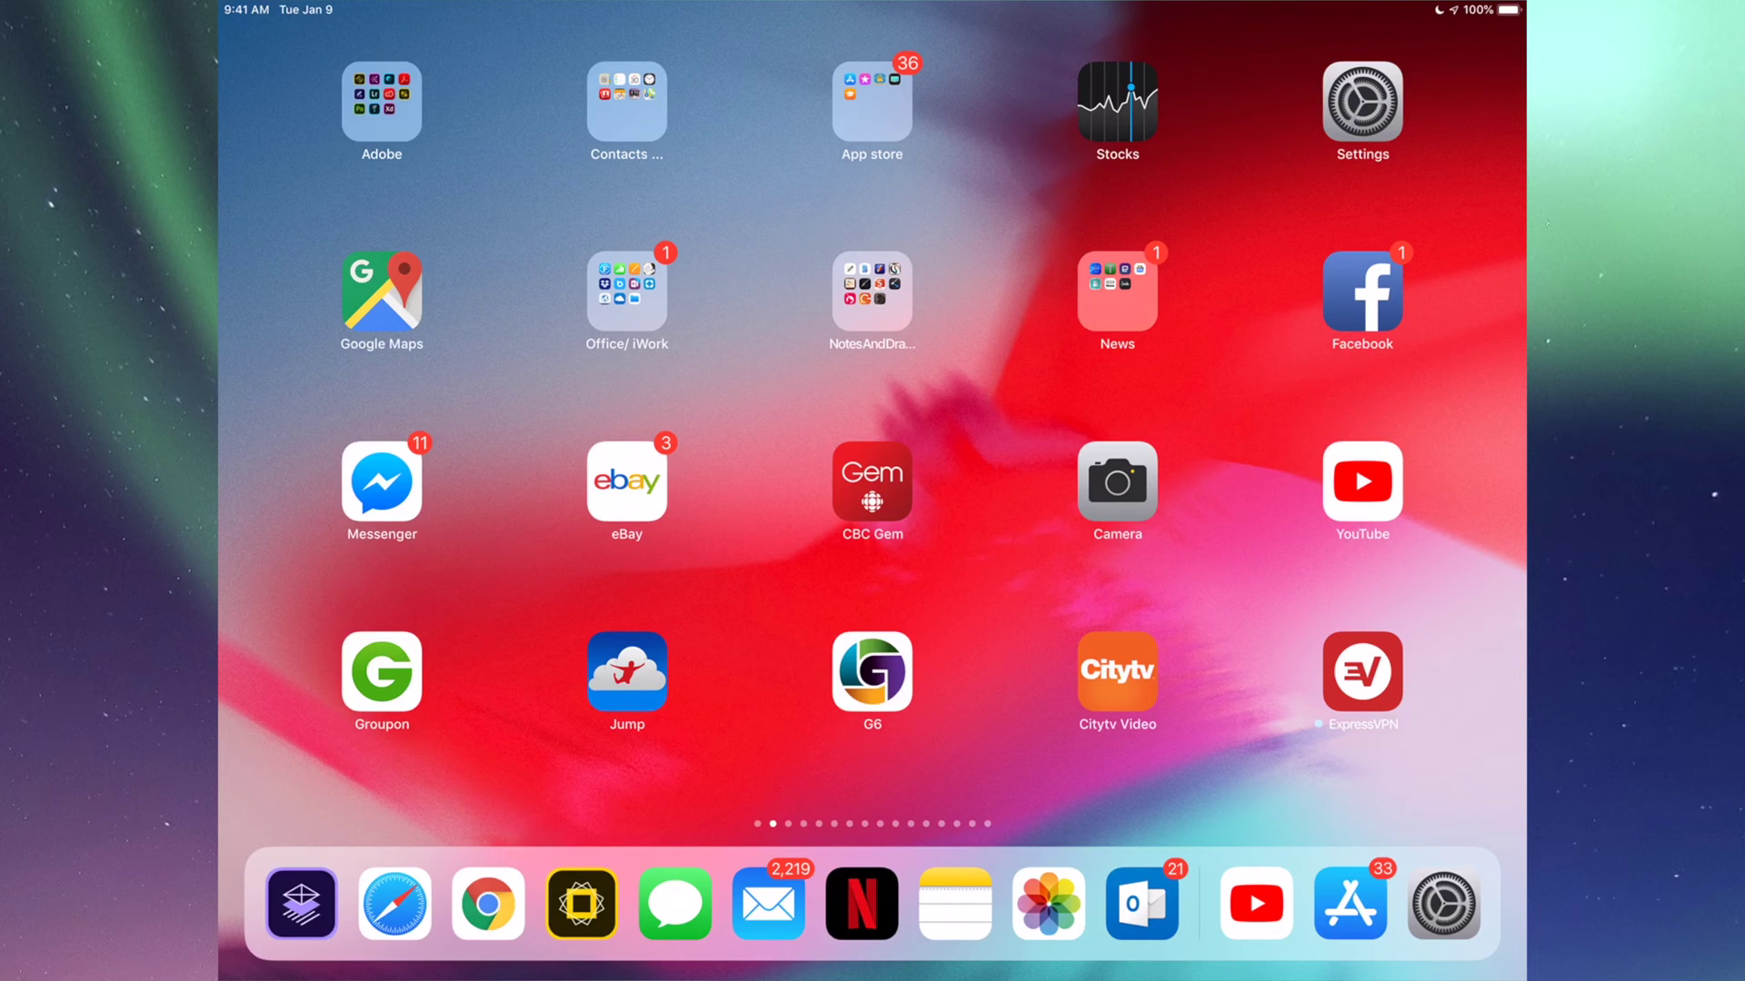
- Reopen the App Store from its folder and return to the Updates list
{"action": "left_click", "coordinate": [872, 102]}
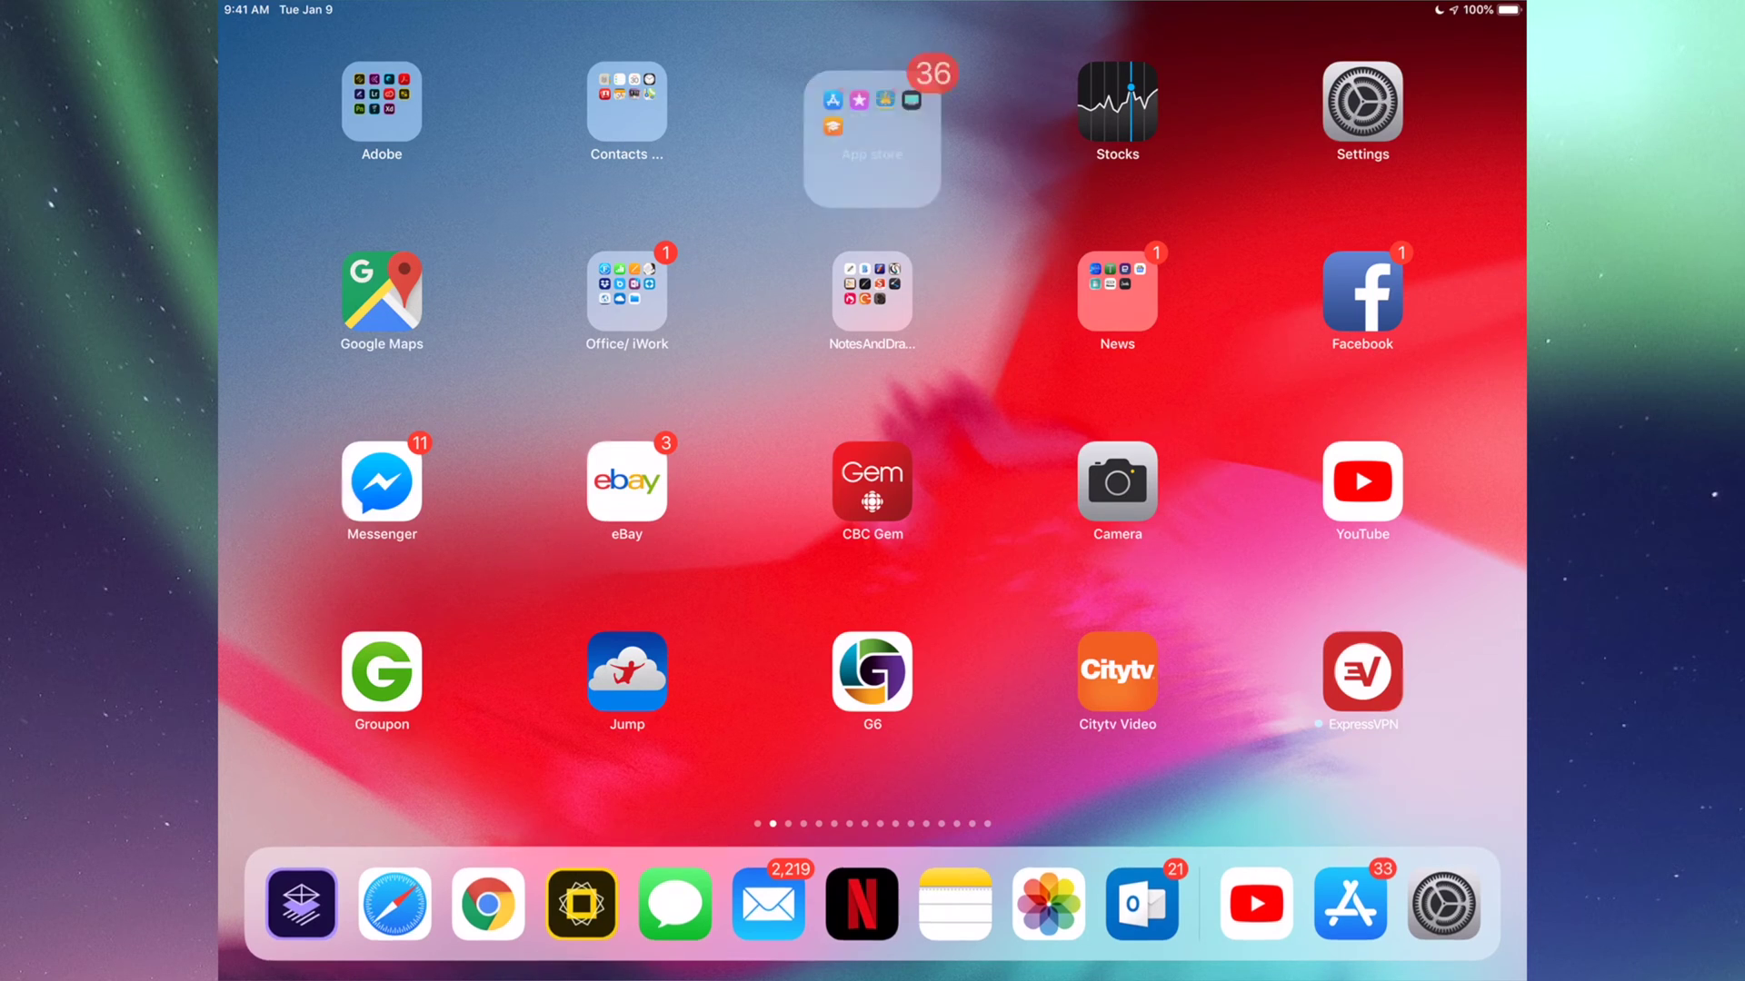
{"action": "left_click", "coordinate": [631, 254]}
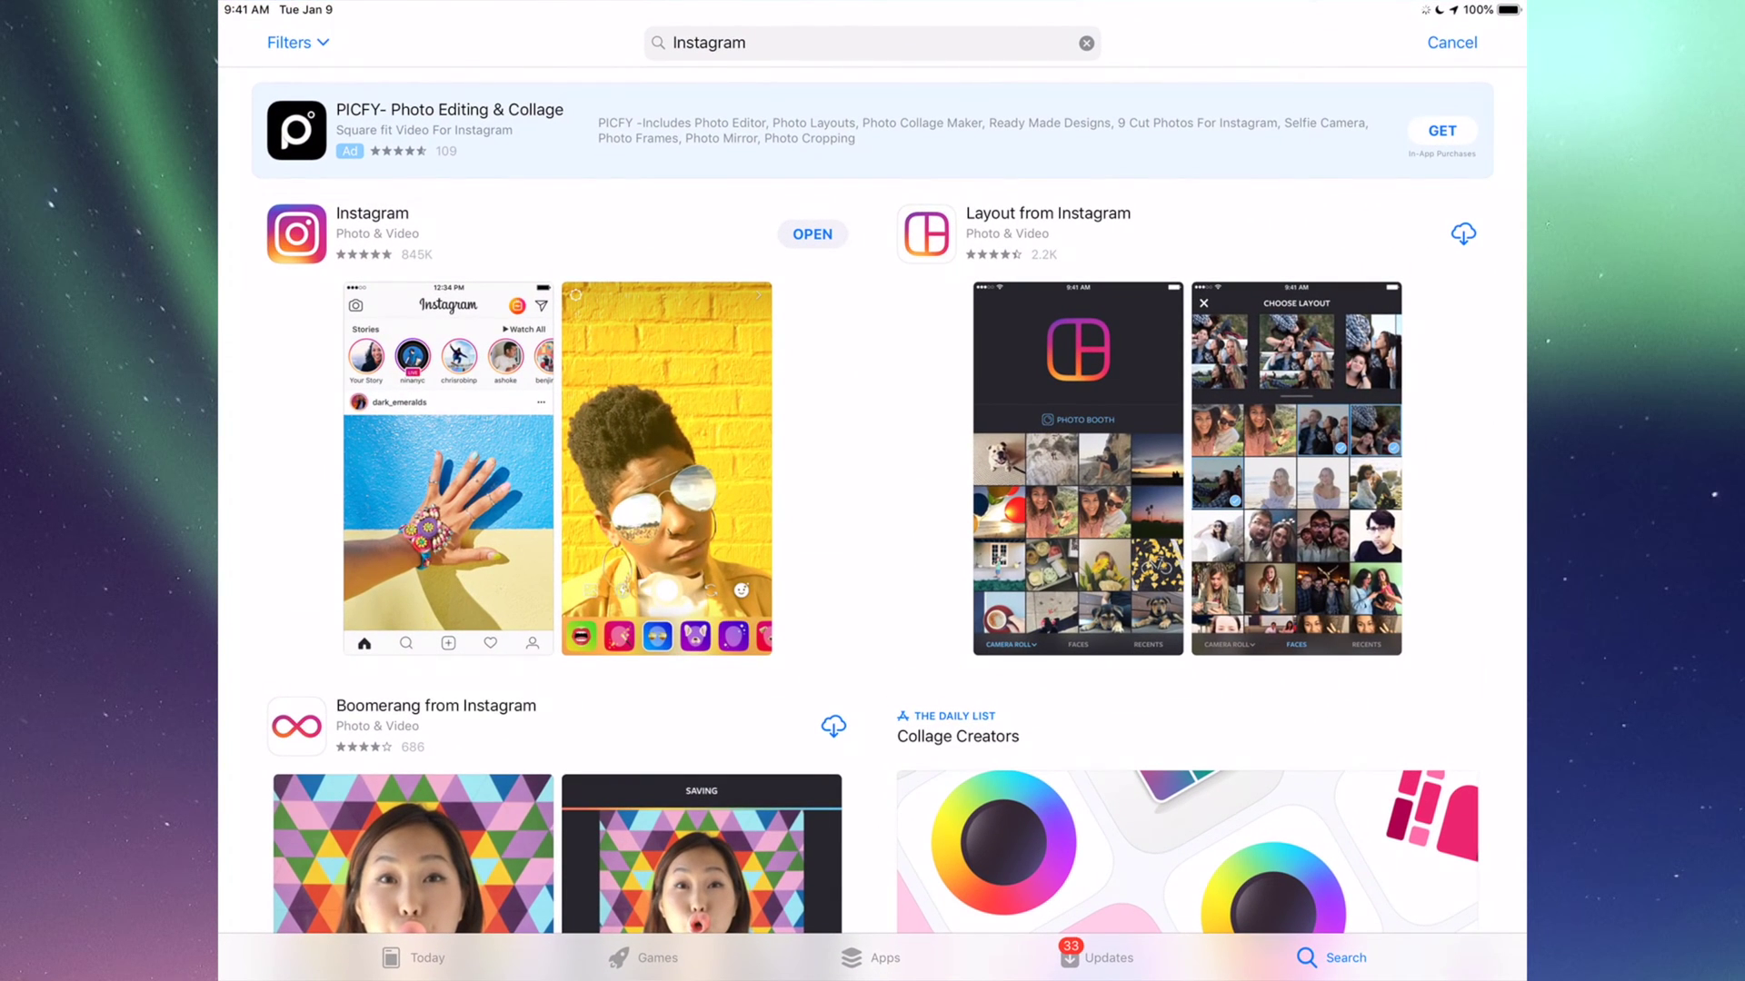
{"action": "left_click", "coordinate": [1098, 956]}
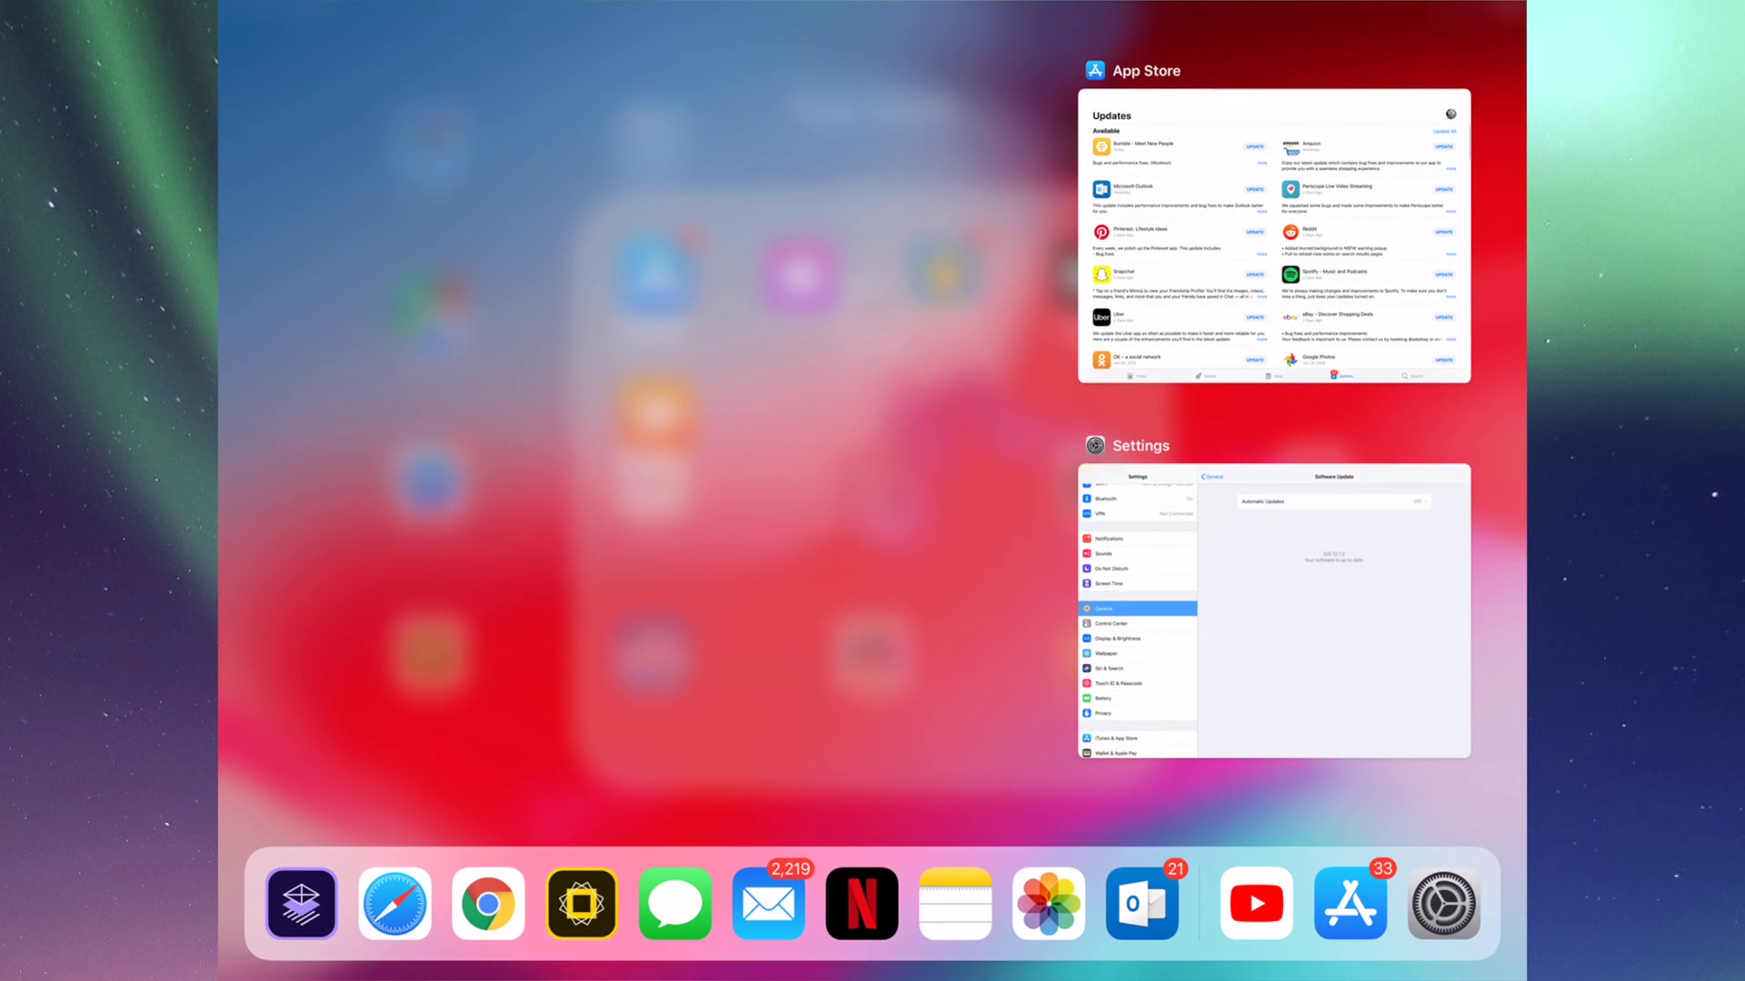
- Bring the Settings card back to full screen from the app switcher
{"action": "left_click", "coordinate": [1273, 611]}
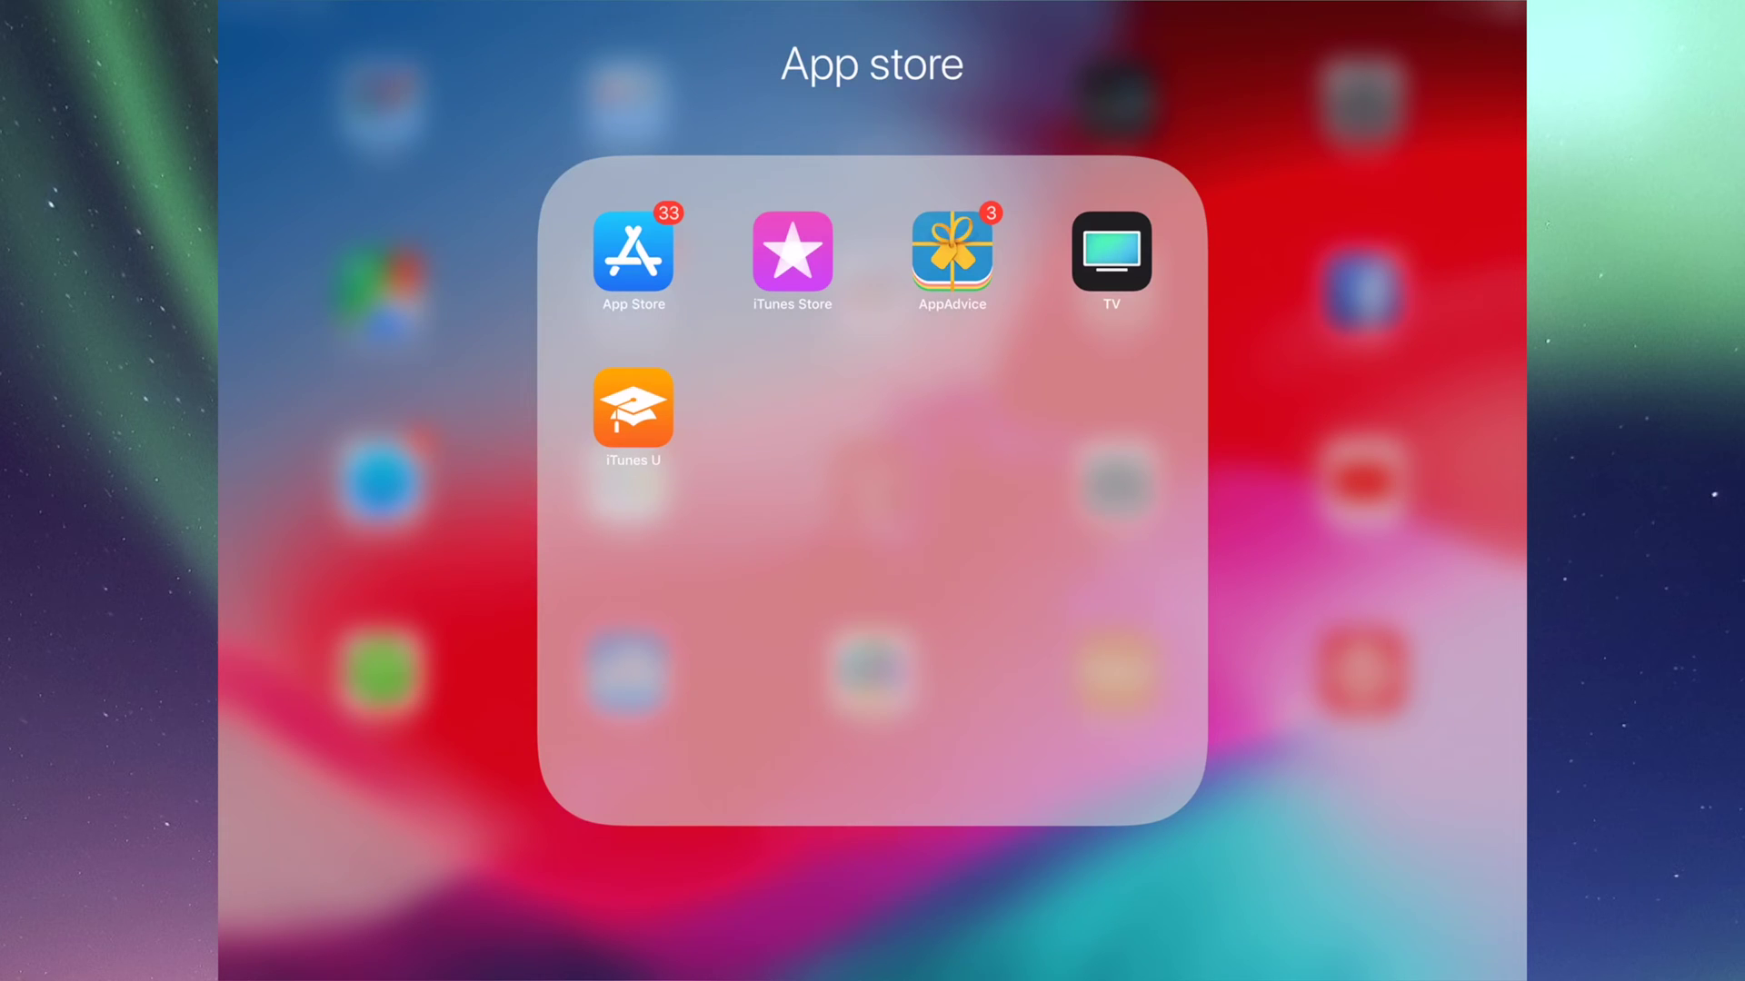
- Launch the App Store from the folder, landing on Updates with 33 pending
{"action": "left_click", "coordinate": [633, 252]}
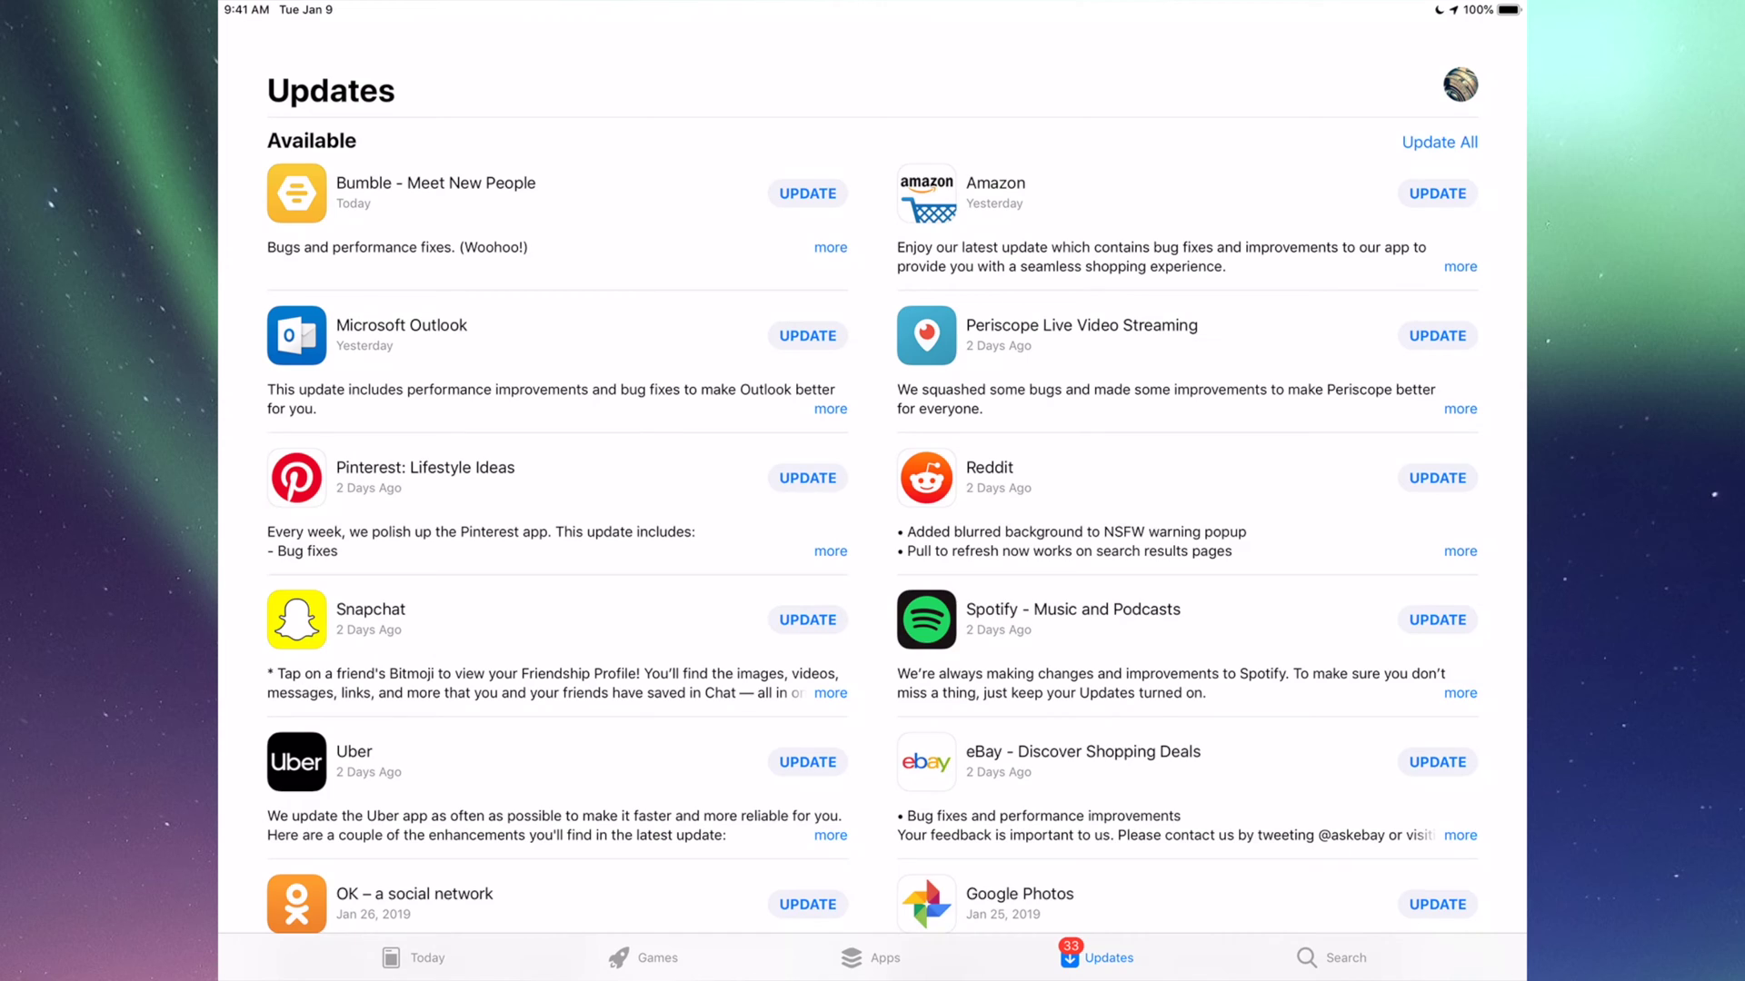
- Start updating the first eight listed apps, Bumble through Spotify
{"action": "left_click", "coordinate": [808, 193]}
{"action": "left_click", "coordinate": [1437, 193]}
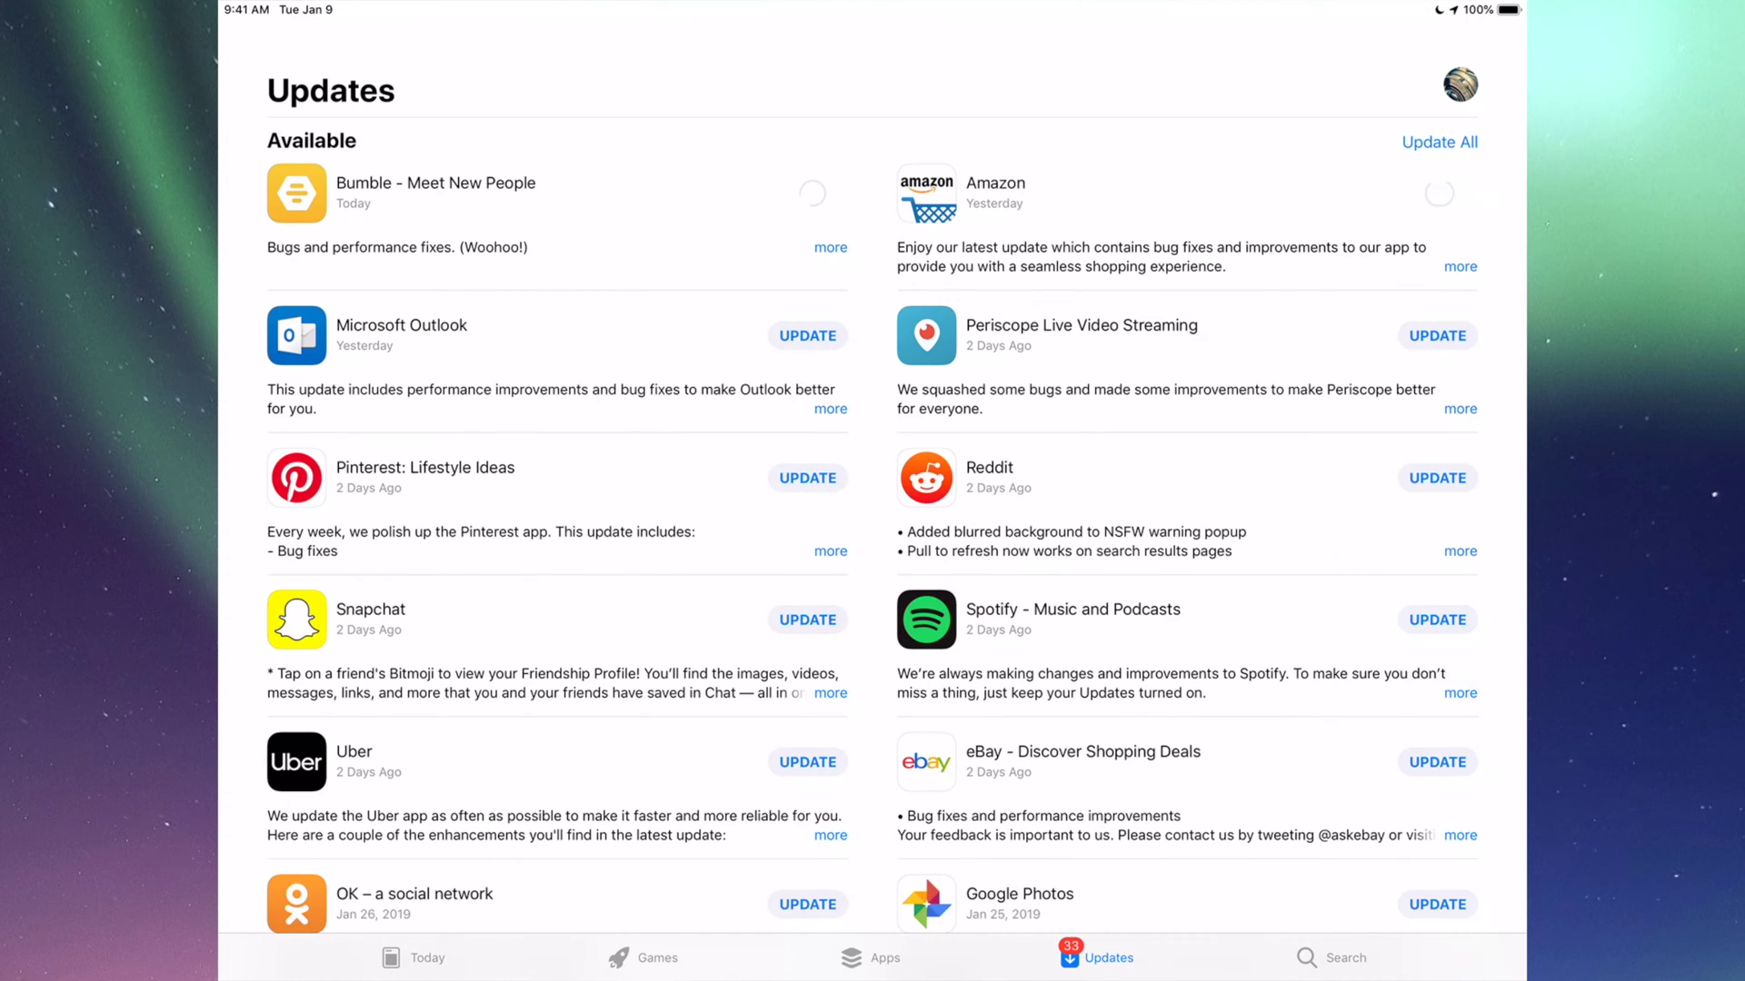
{"action": "left_click", "coordinate": [807, 337]}
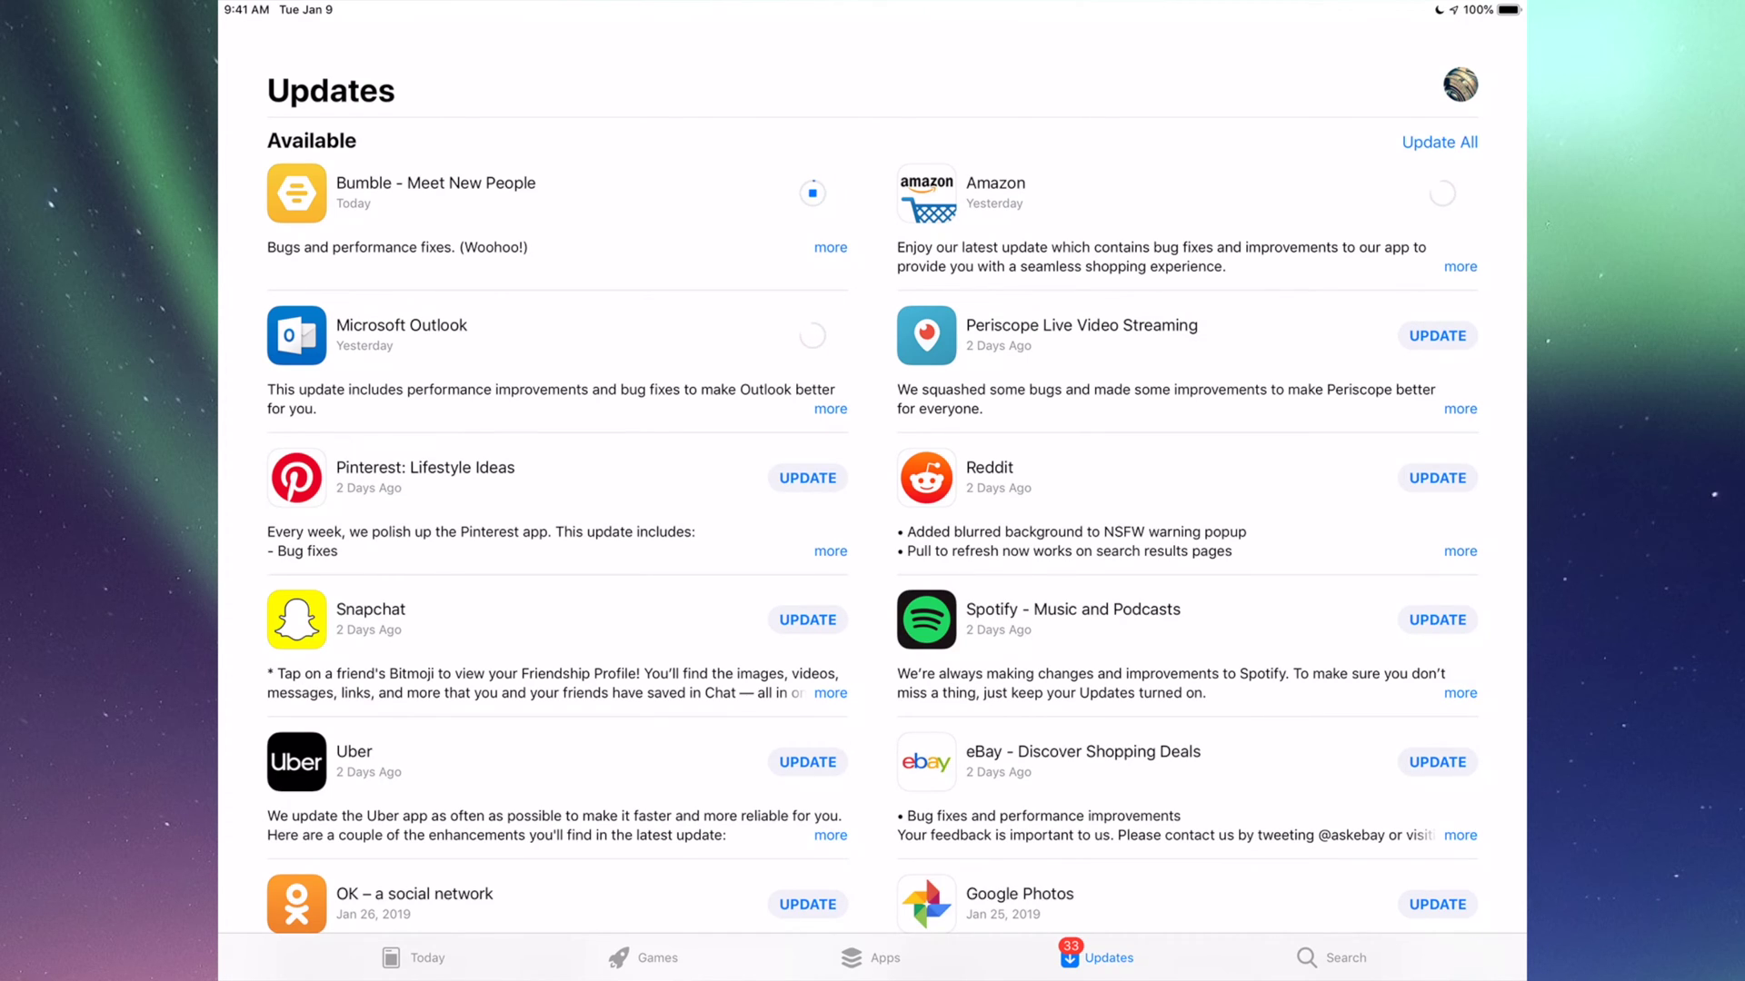
{"action": "left_click", "coordinate": [1436, 335]}
{"action": "left_click", "coordinate": [808, 477]}
{"action": "left_click", "coordinate": [1437, 477]}
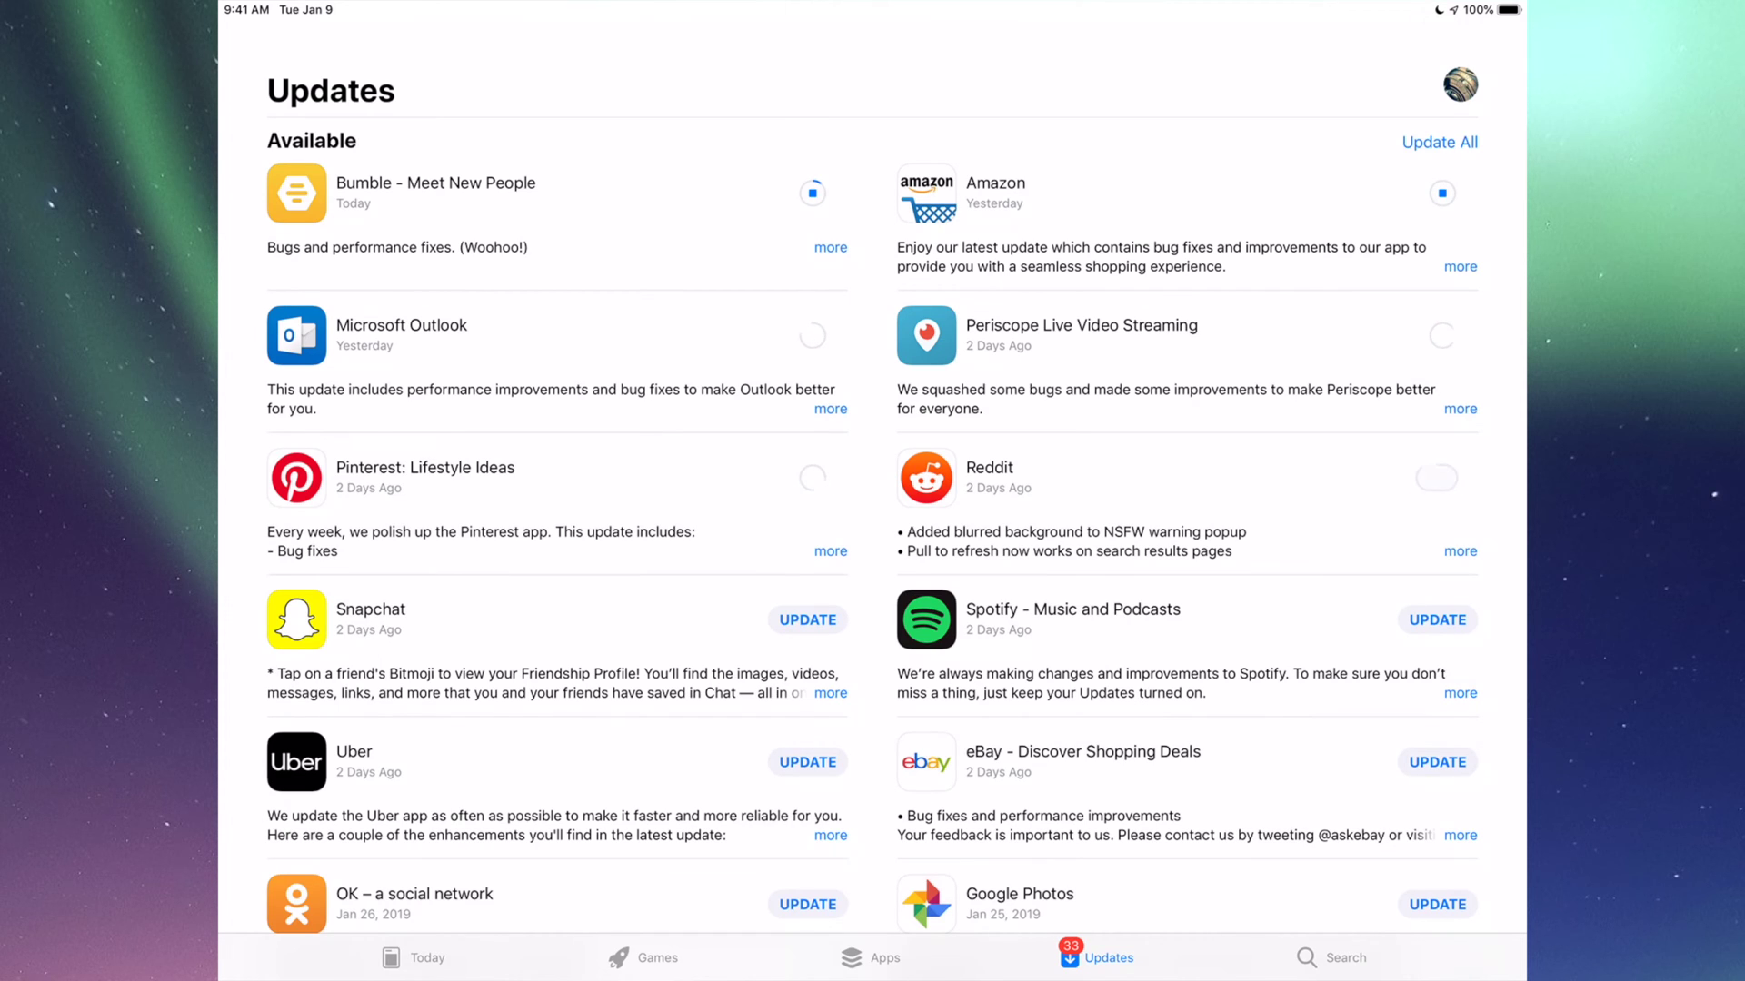
{"action": "left_click", "coordinate": [808, 620]}
{"action": "left_click", "coordinate": [1437, 619]}
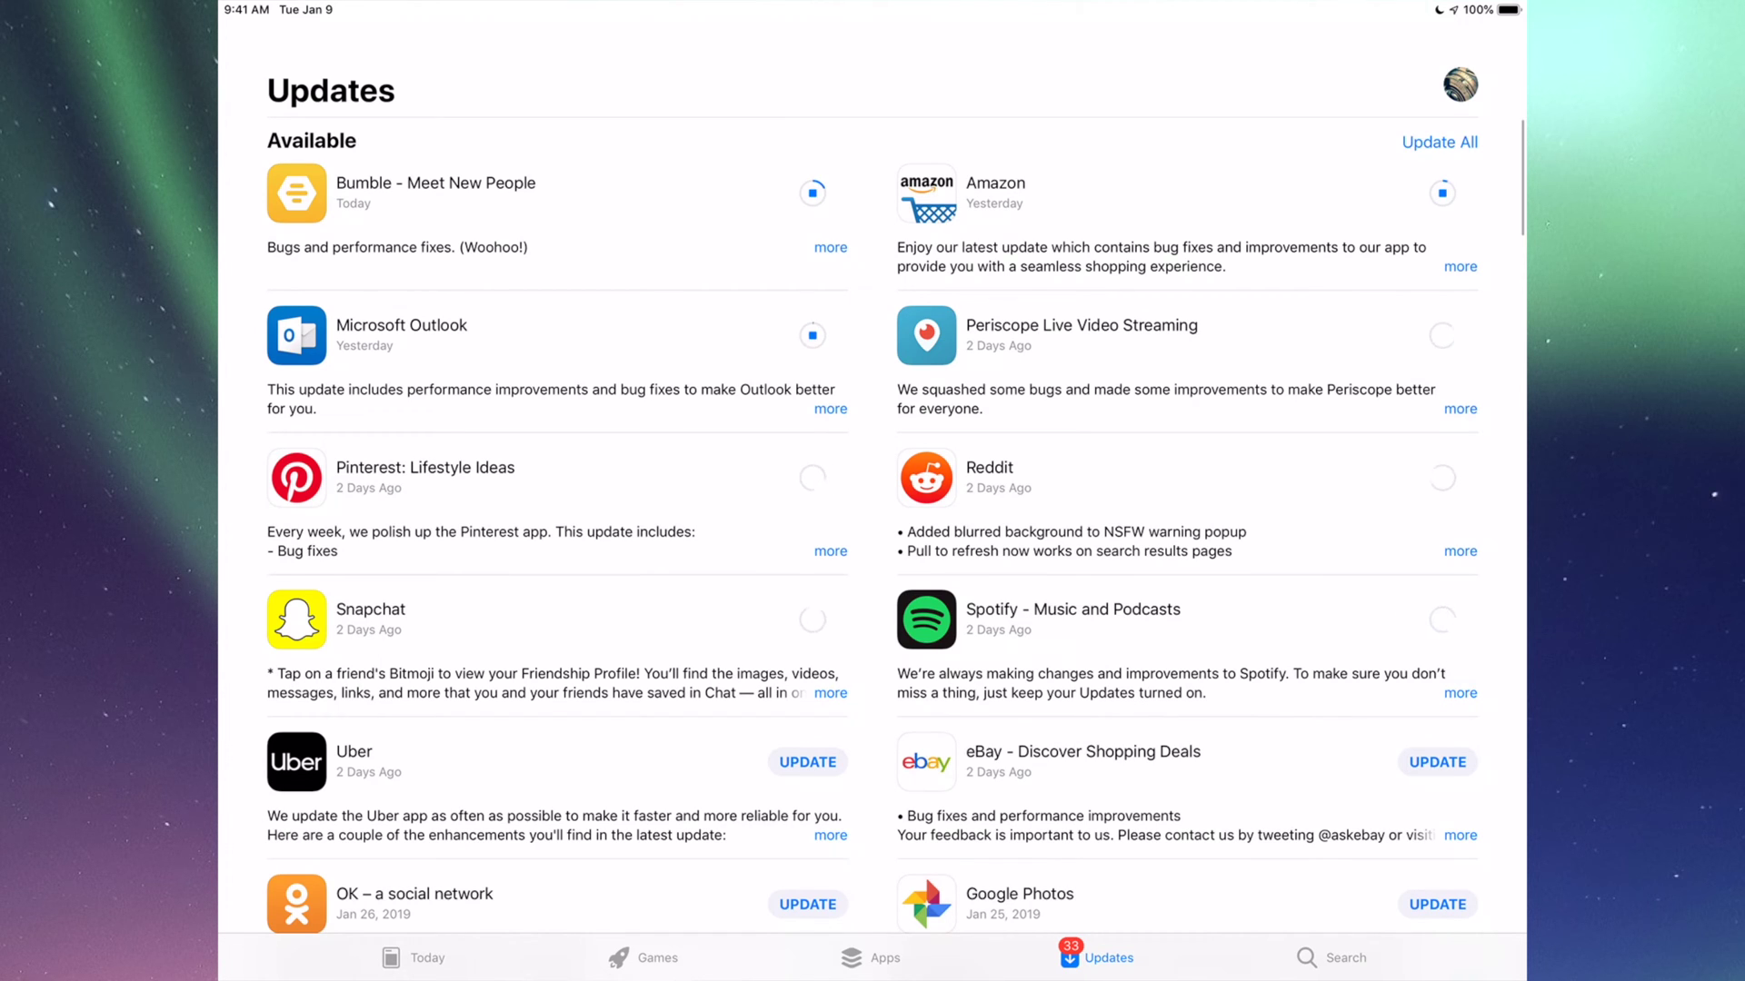
{"action": "scroll", "coordinate": [873, 500], "scroll_direction": "down", "scroll_amount": 3}
{"action": "scroll", "coordinate": [872, 499], "scroll_direction": "up", "scroll_amount": 3}
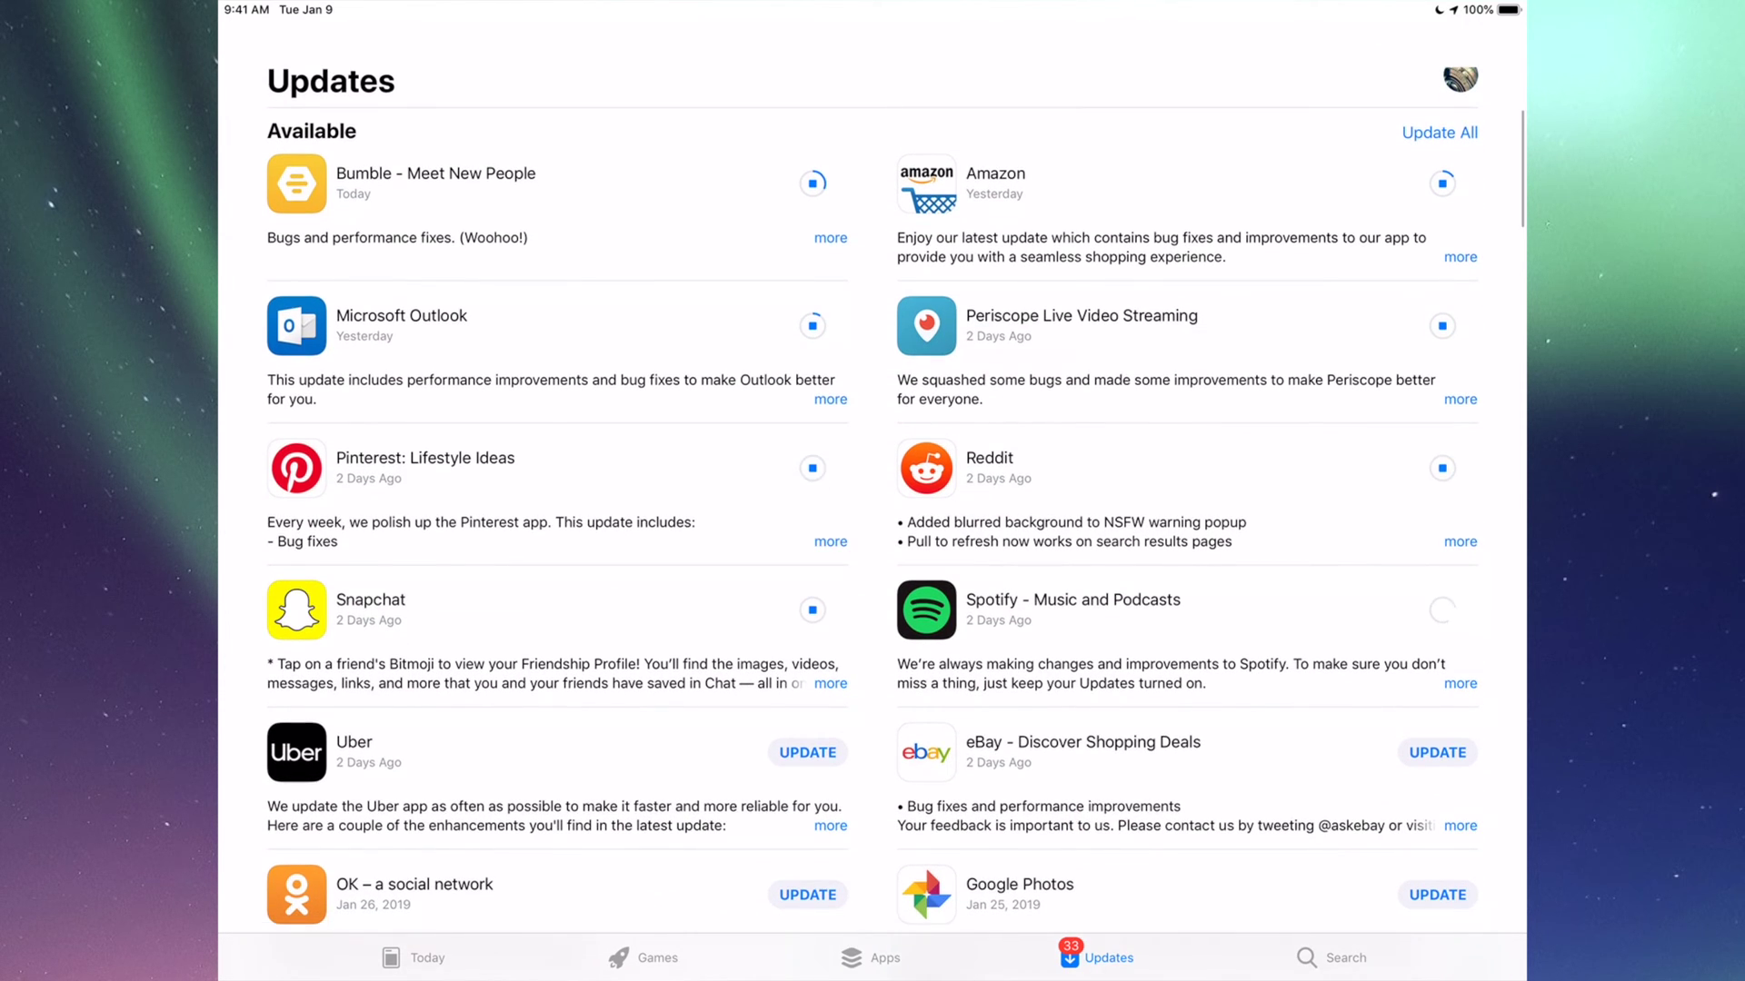
{"action": "scroll", "coordinate": [872, 545], "scroll_direction": "down", "scroll_amount": 5}
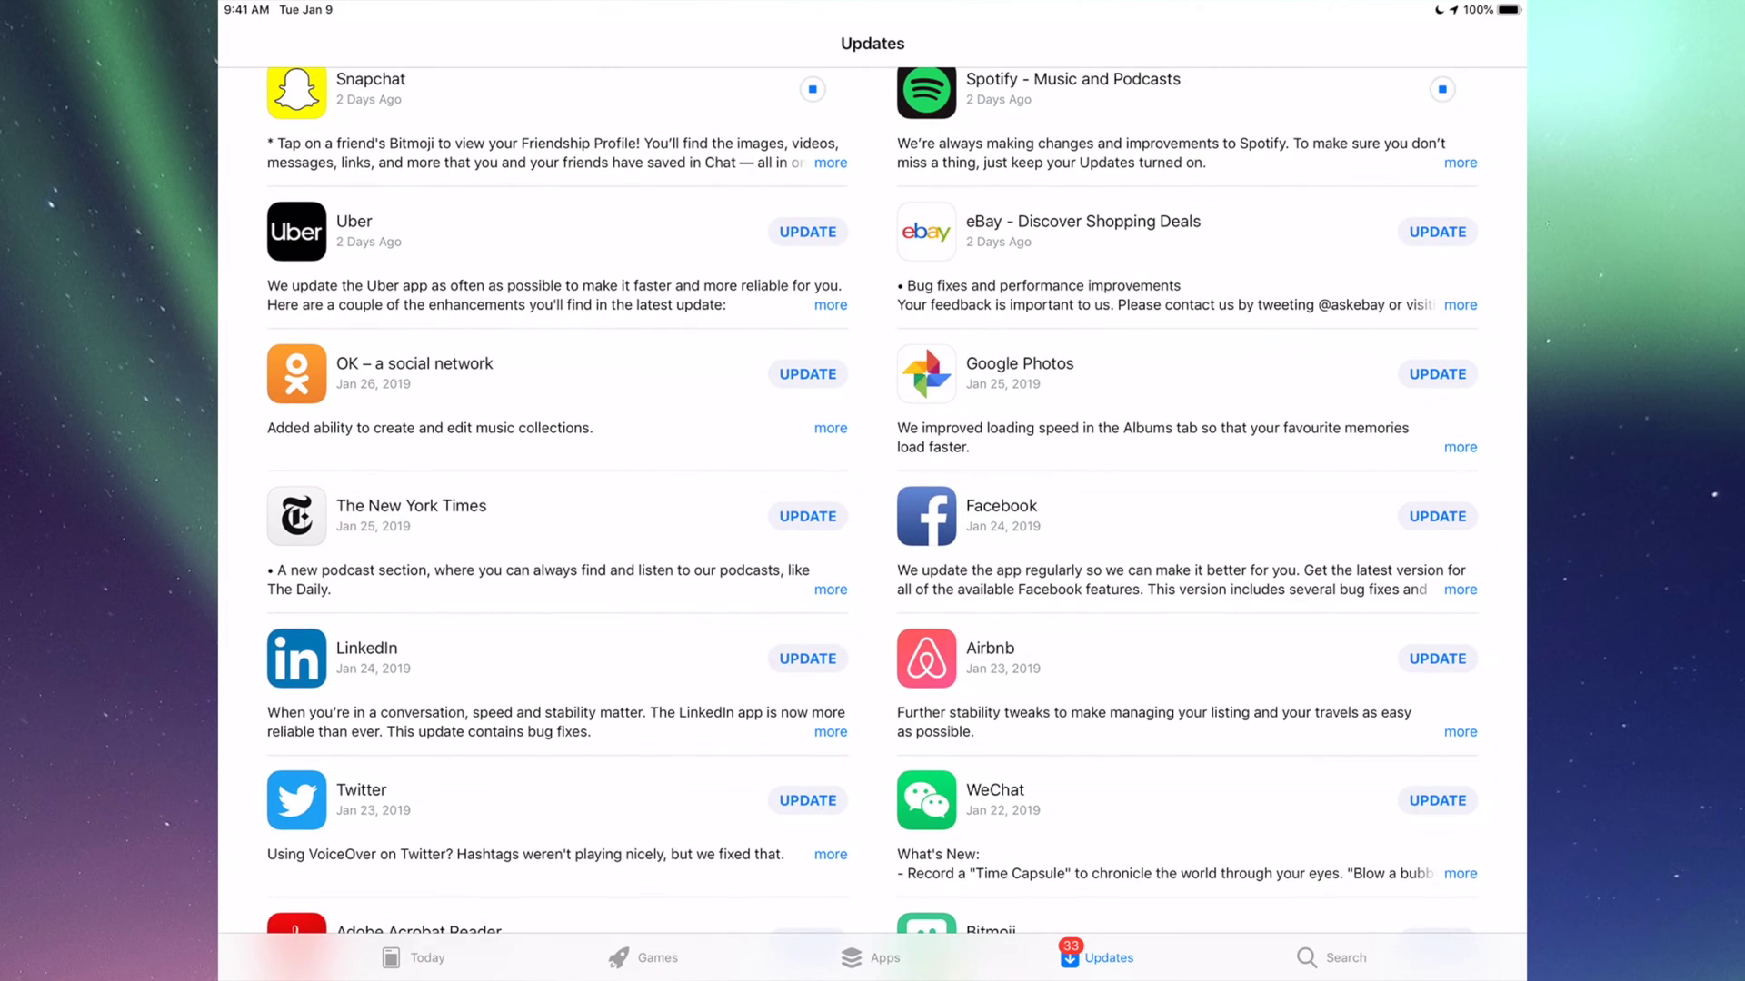
- Start updates for Uber, Google Photos, Facebook, Airbnb, WeChat, Twitter, Bitmoji, Netflix and Skype
{"action": "left_click", "coordinate": [808, 233]}
{"action": "left_click", "coordinate": [1437, 374]}
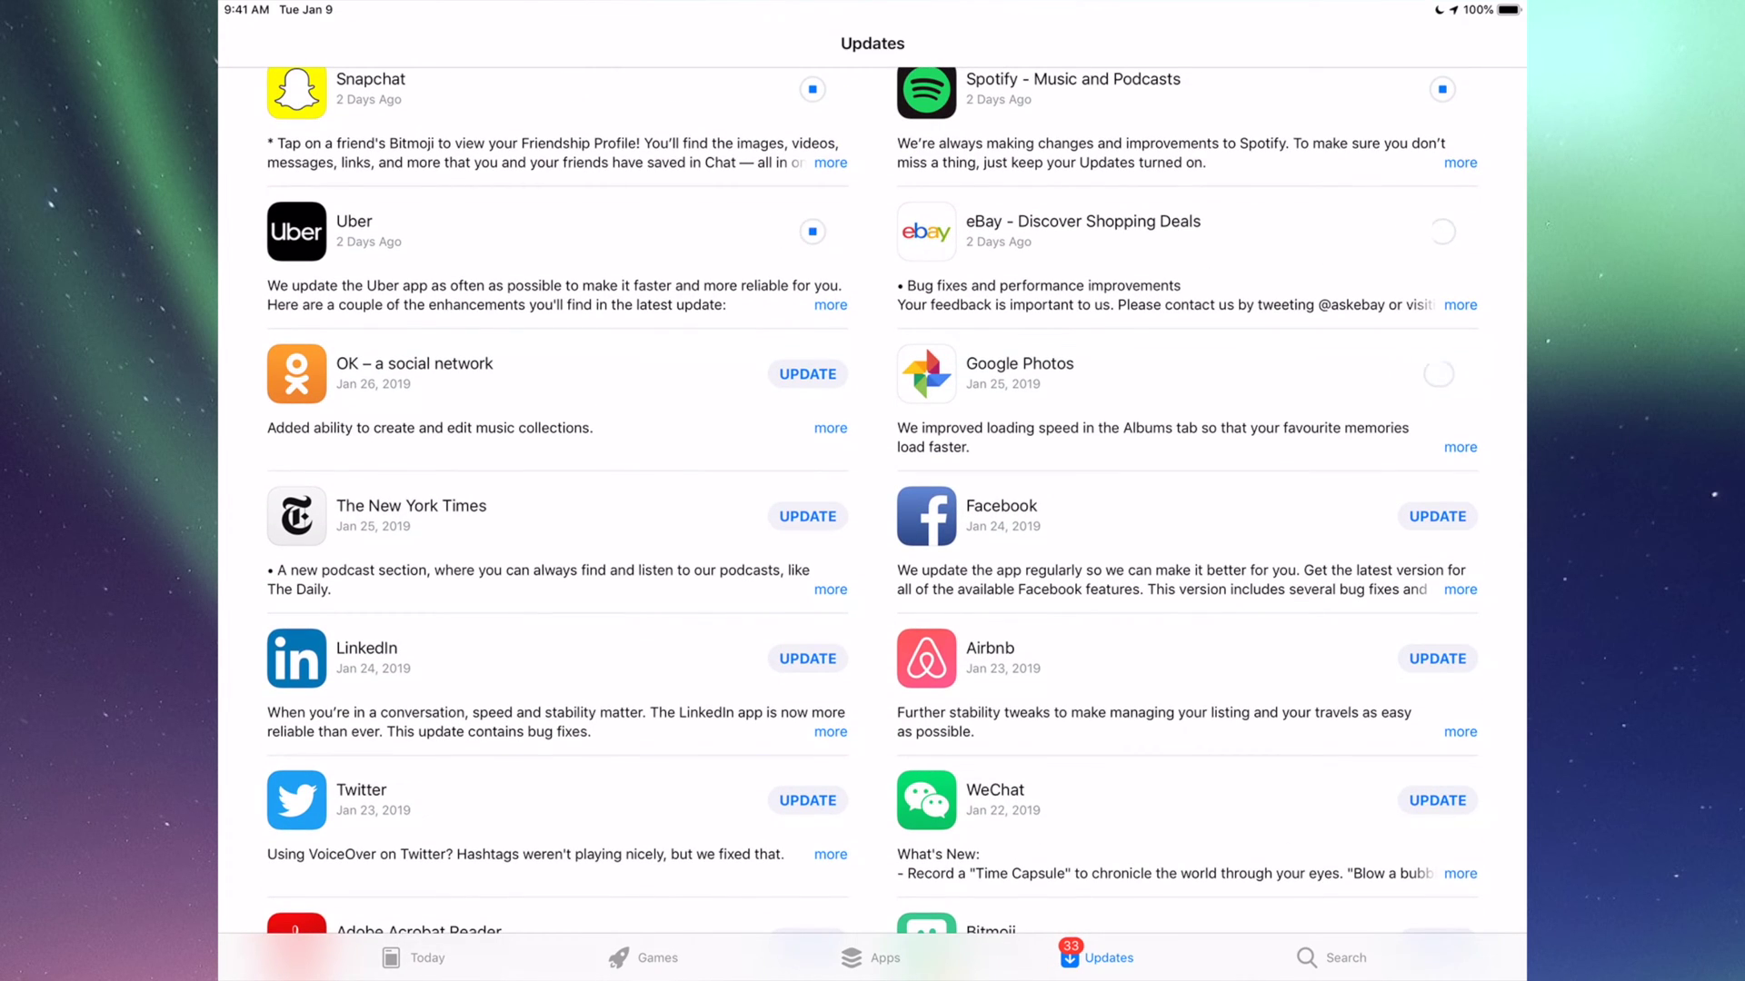
{"action": "scroll", "coordinate": [873, 545], "scroll_direction": "down", "scroll_amount": 2}
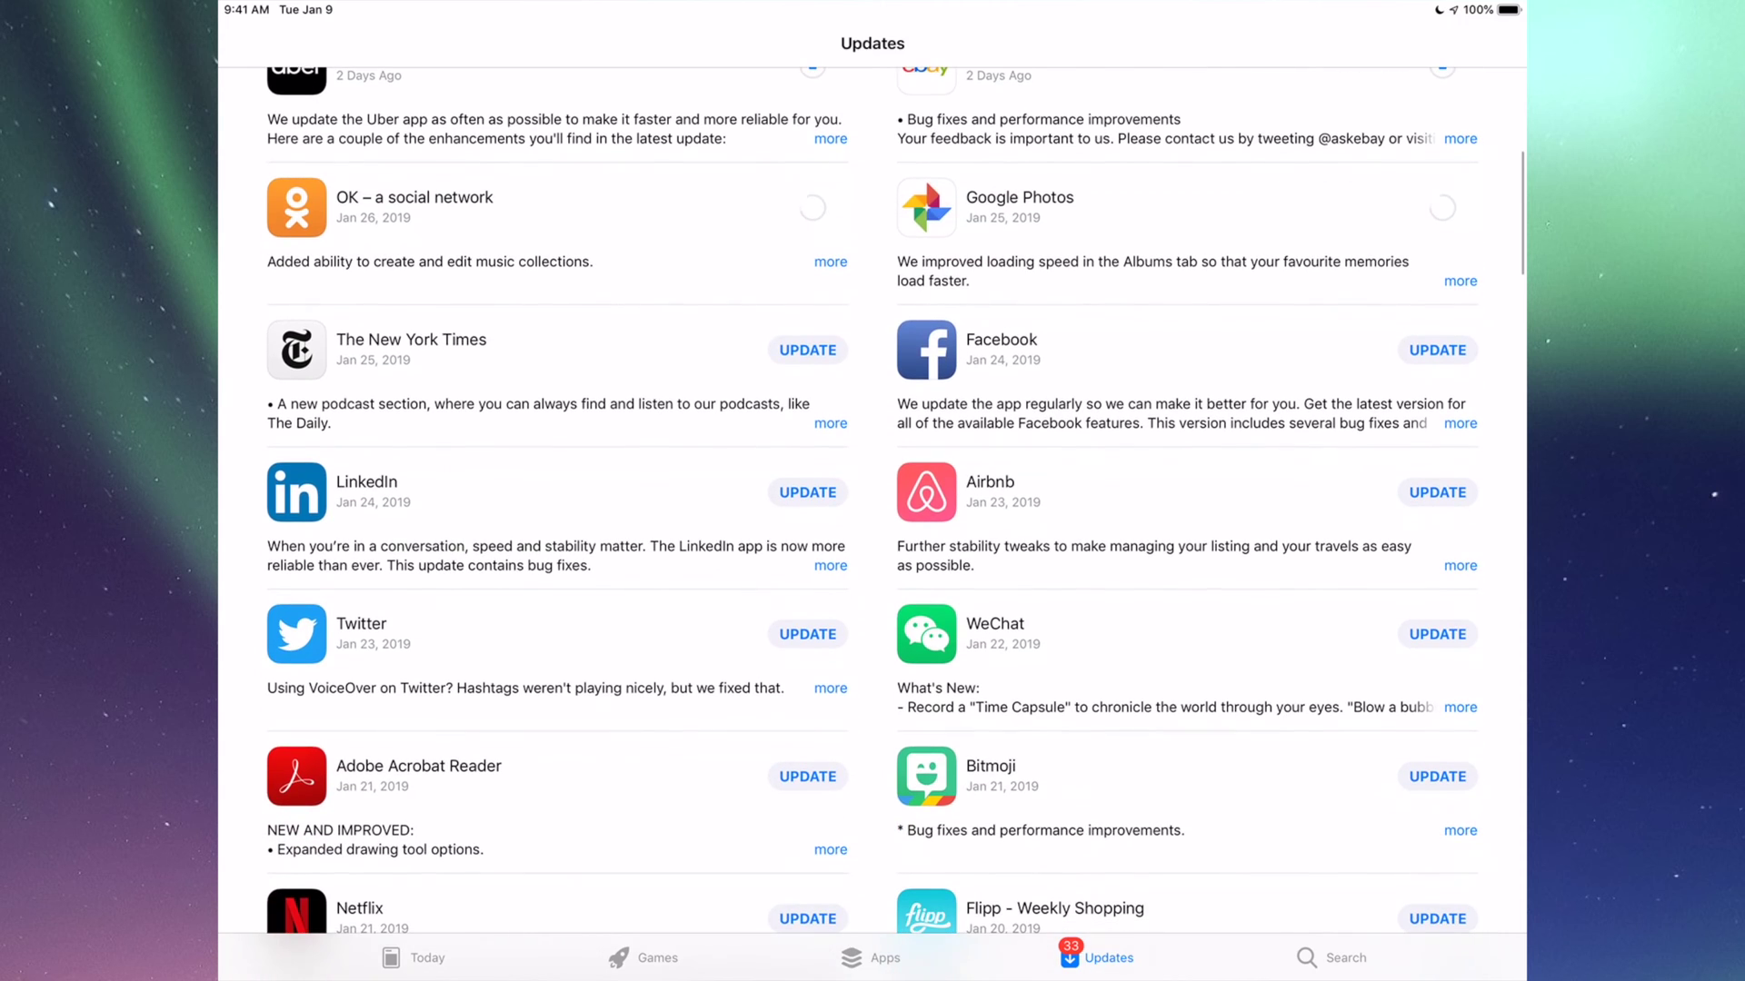
{"action": "left_click", "coordinate": [1437, 349]}
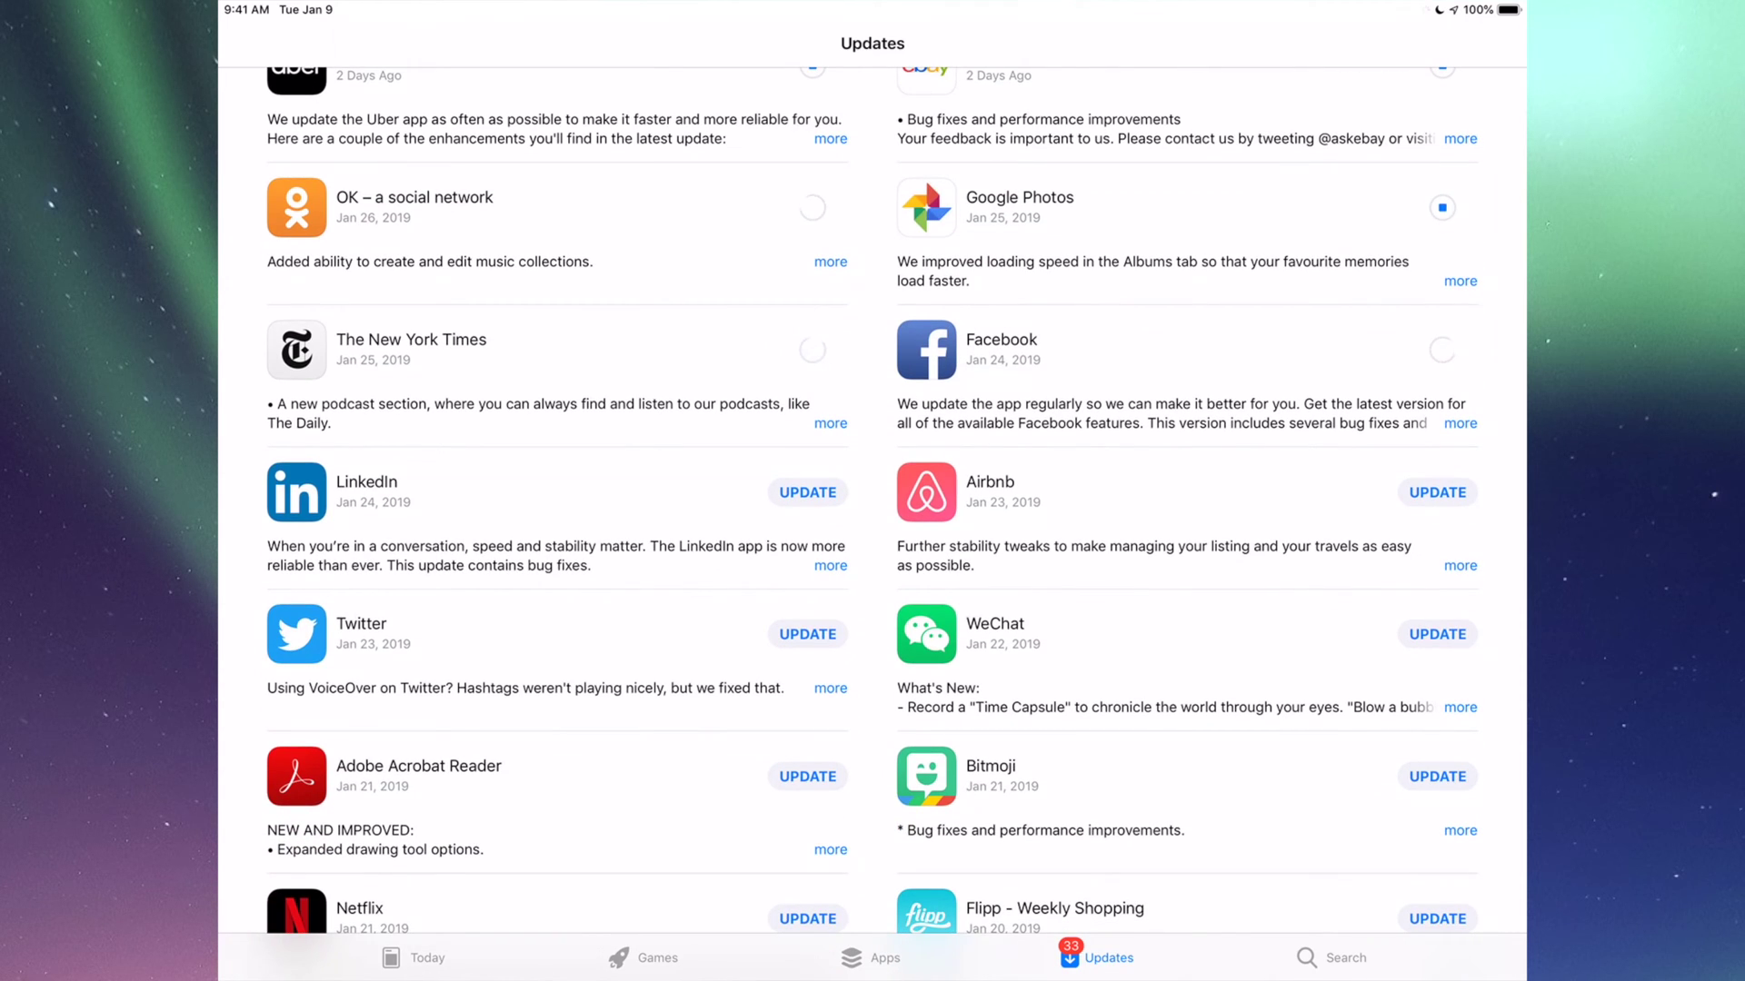
{"action": "left_click", "coordinate": [1437, 492]}
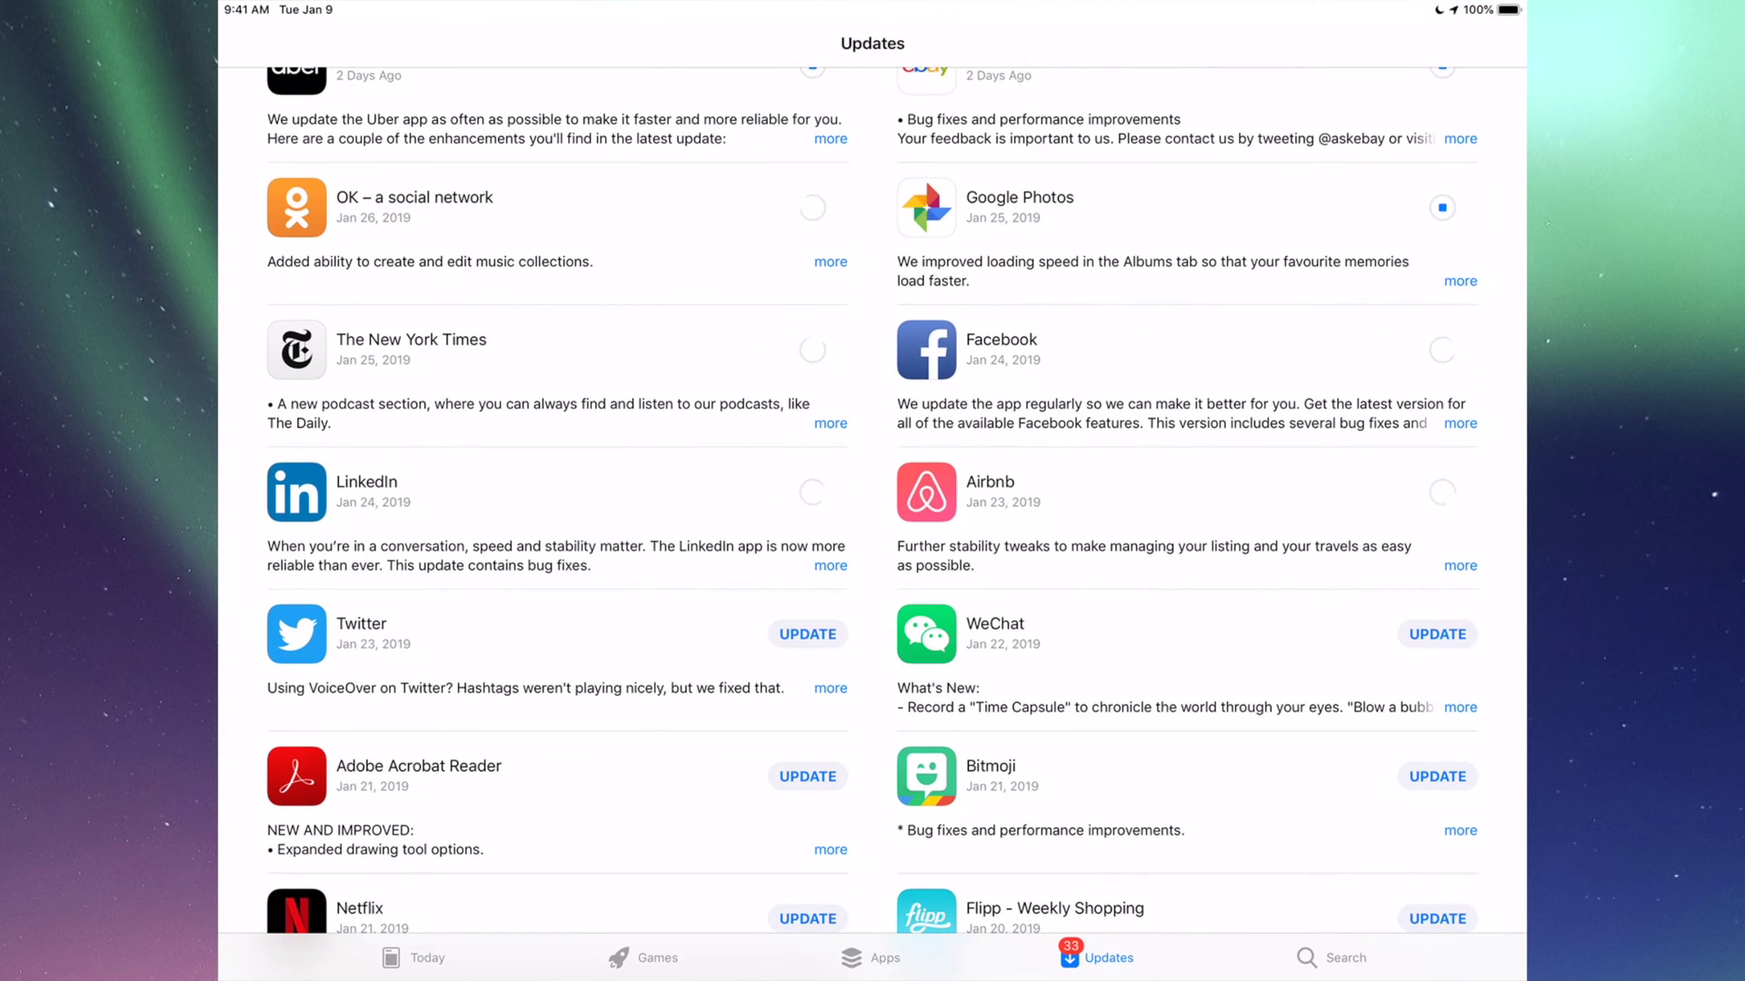
{"action": "left_click", "coordinate": [1436, 634]}
{"action": "scroll", "coordinate": [873, 518], "scroll_direction": "down", "scroll_amount": 2}
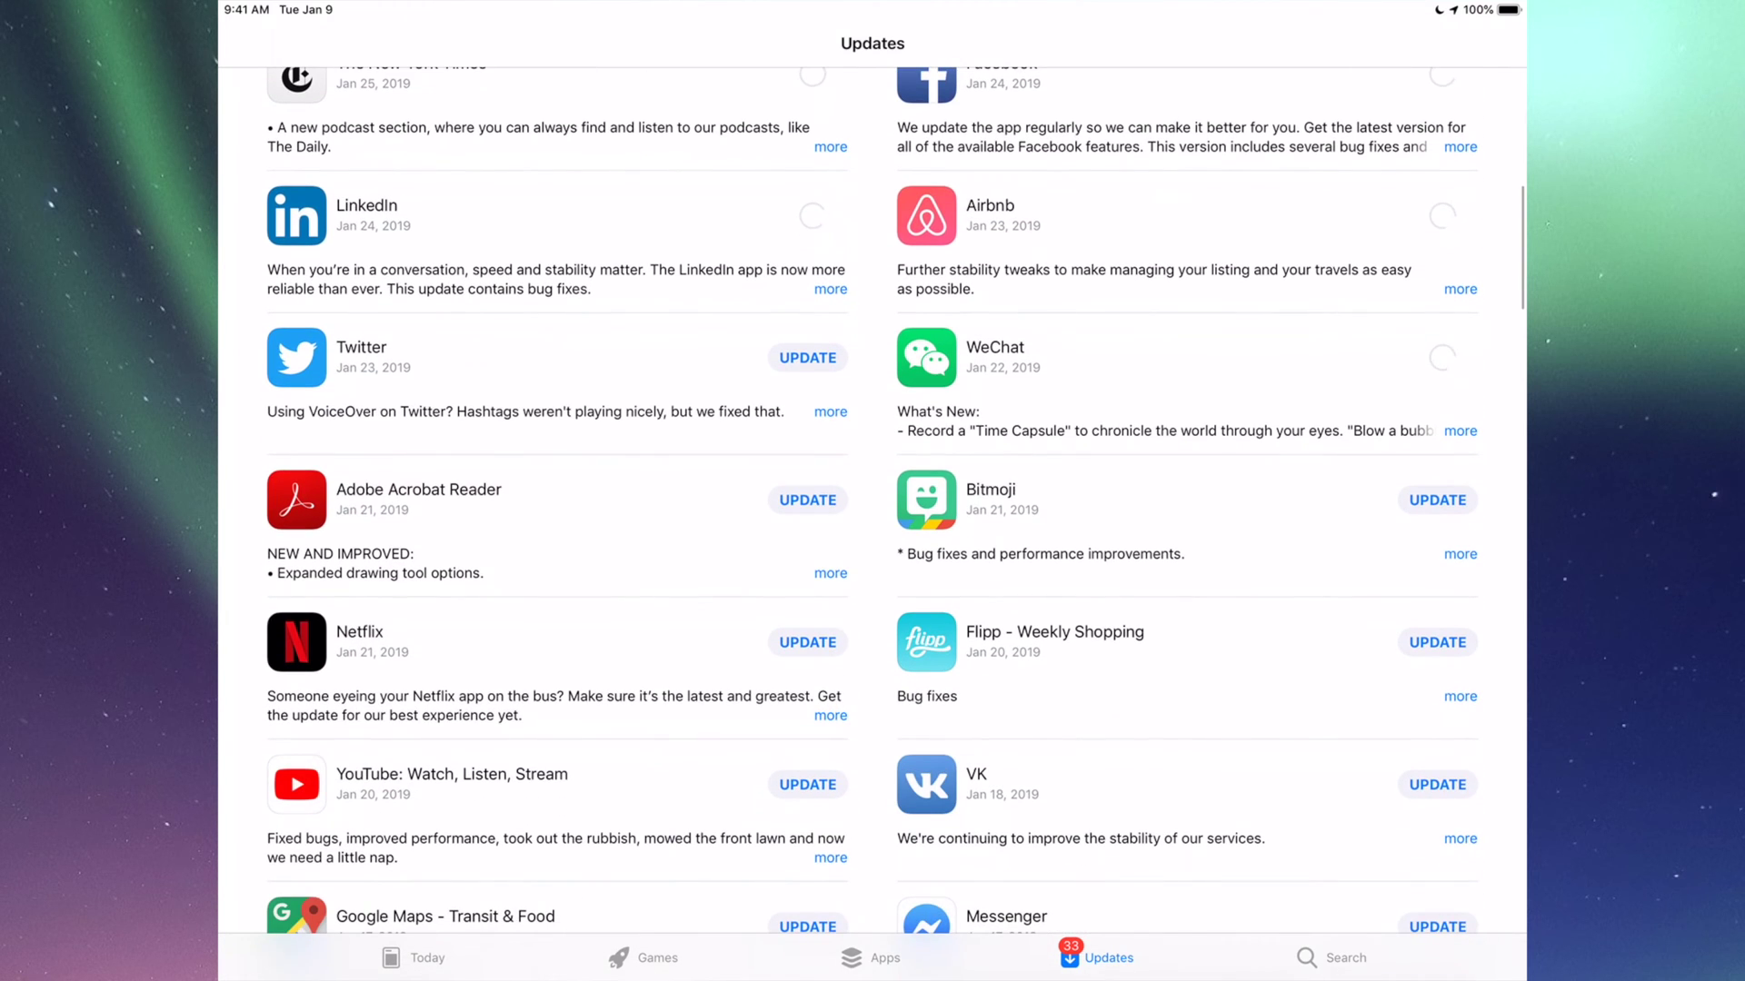
{"action": "left_click", "coordinate": [808, 357]}
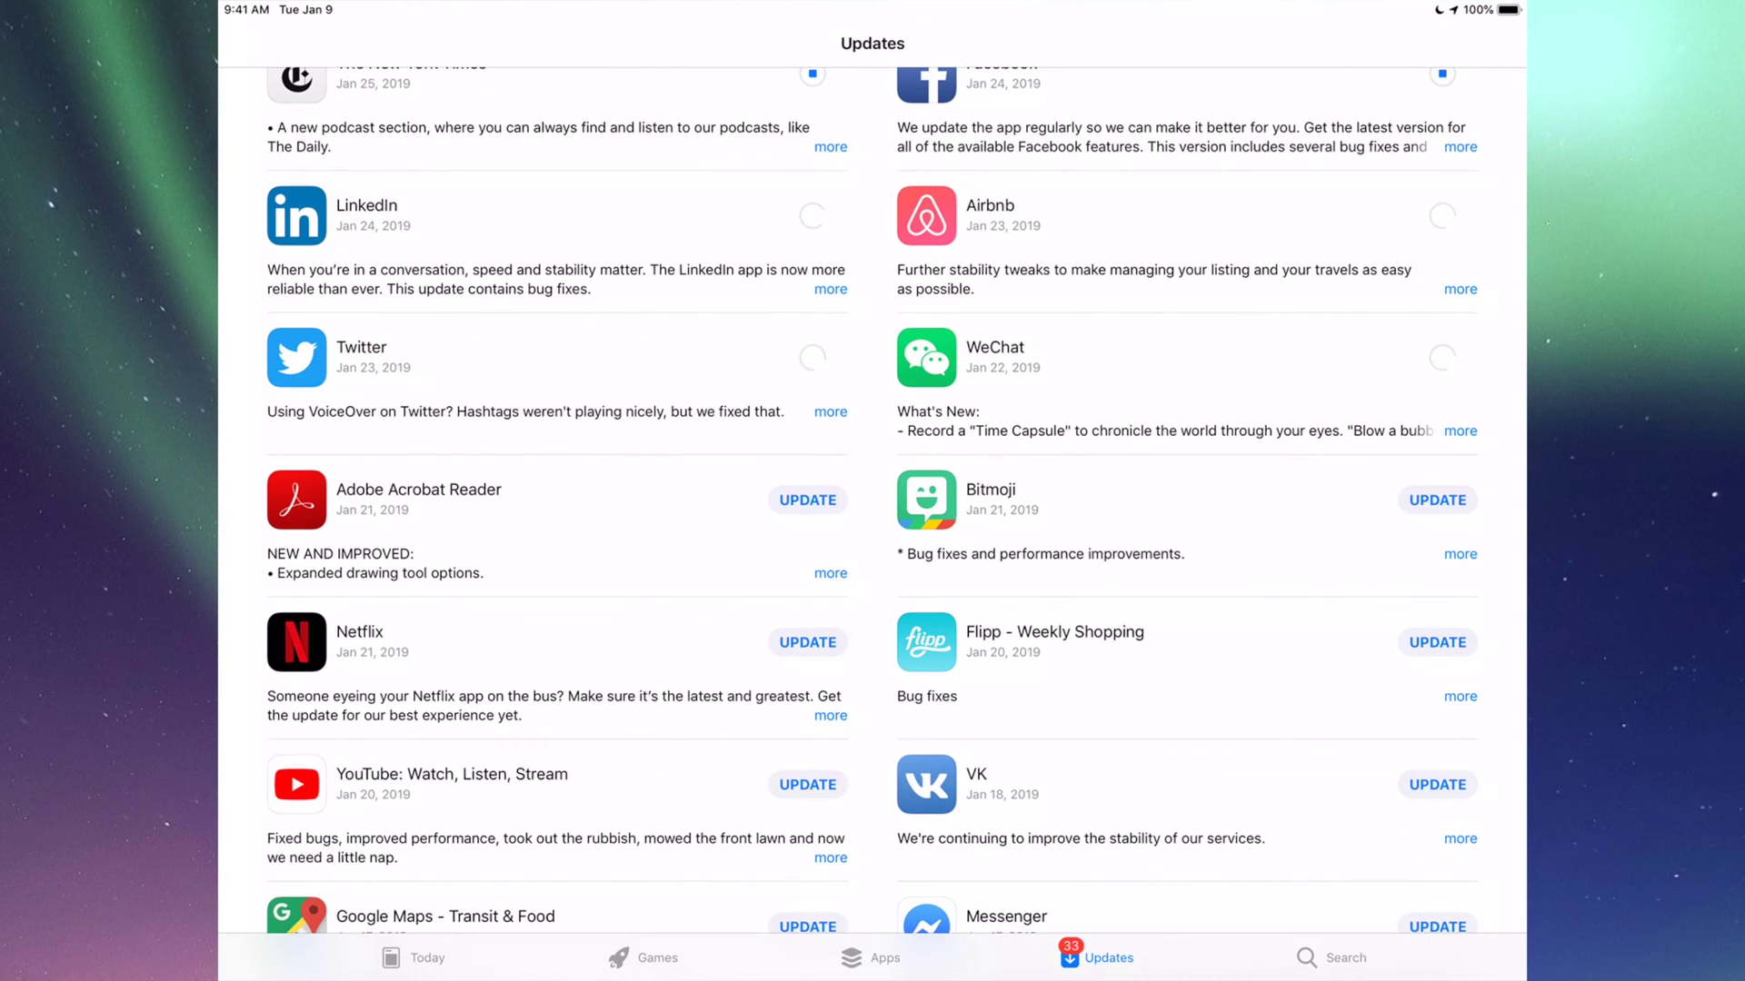
{"action": "scroll", "coordinate": [872, 518], "scroll_direction": "down", "scroll_amount": 2}
{"action": "left_click", "coordinate": [1436, 304]}
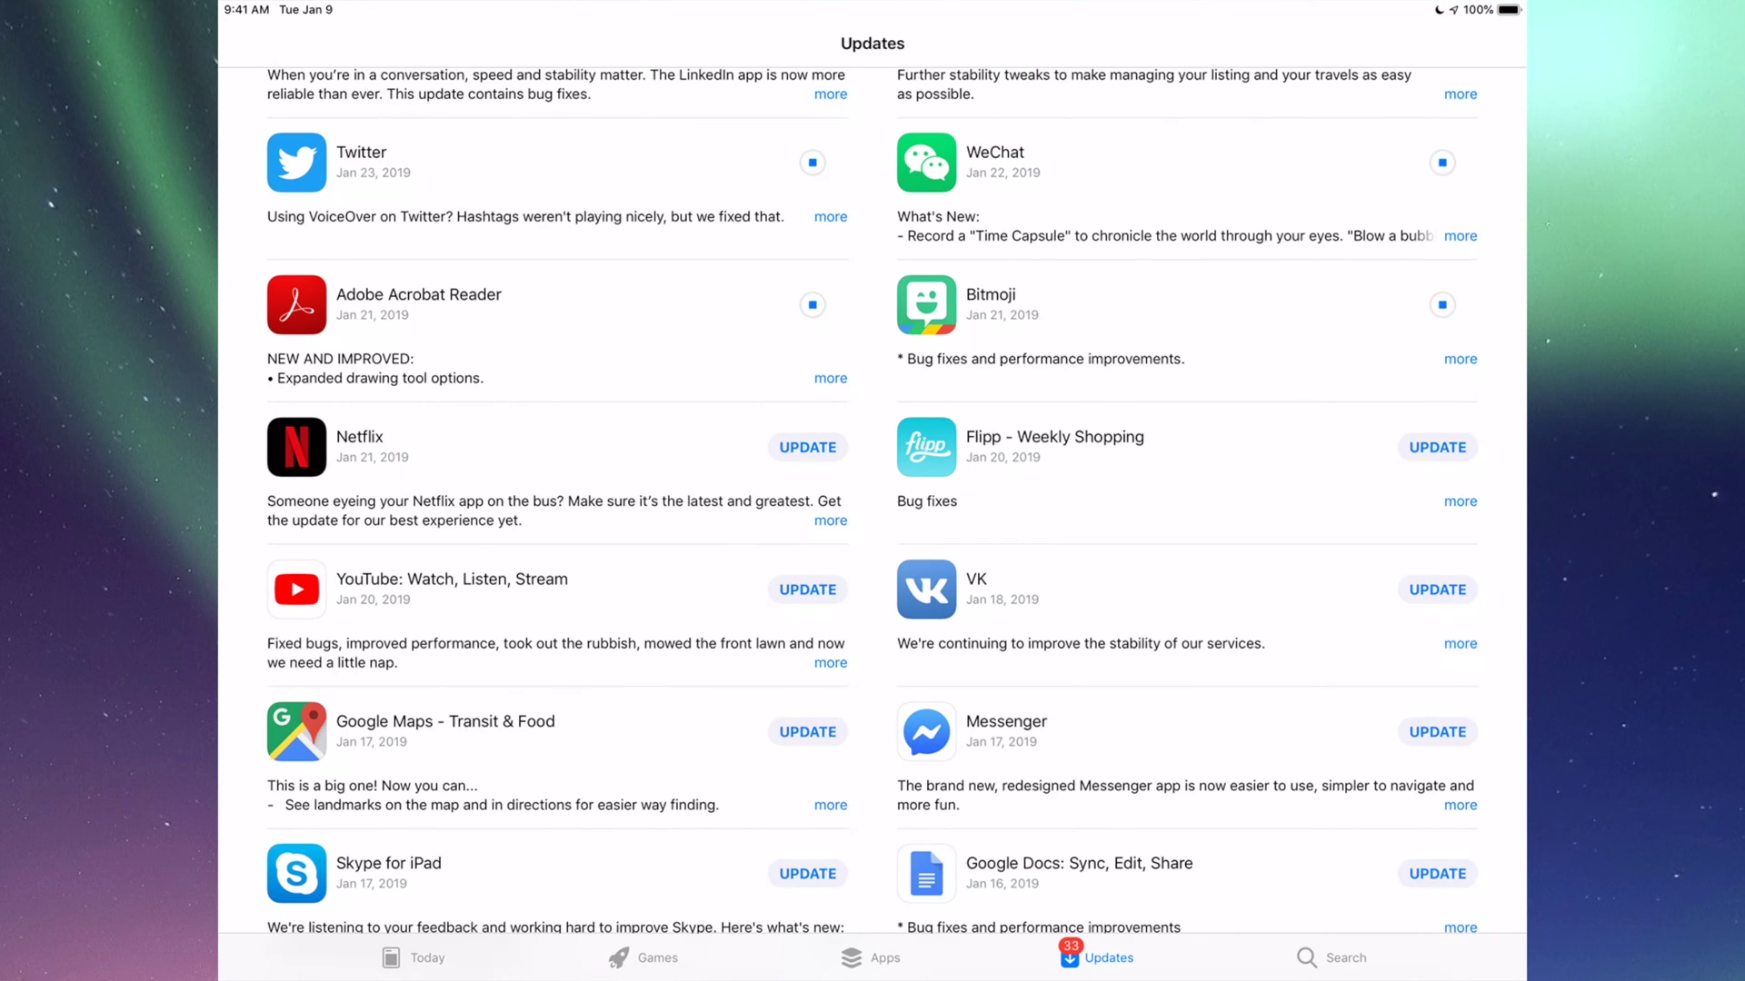
{"action": "left_click", "coordinate": [1437, 304]}
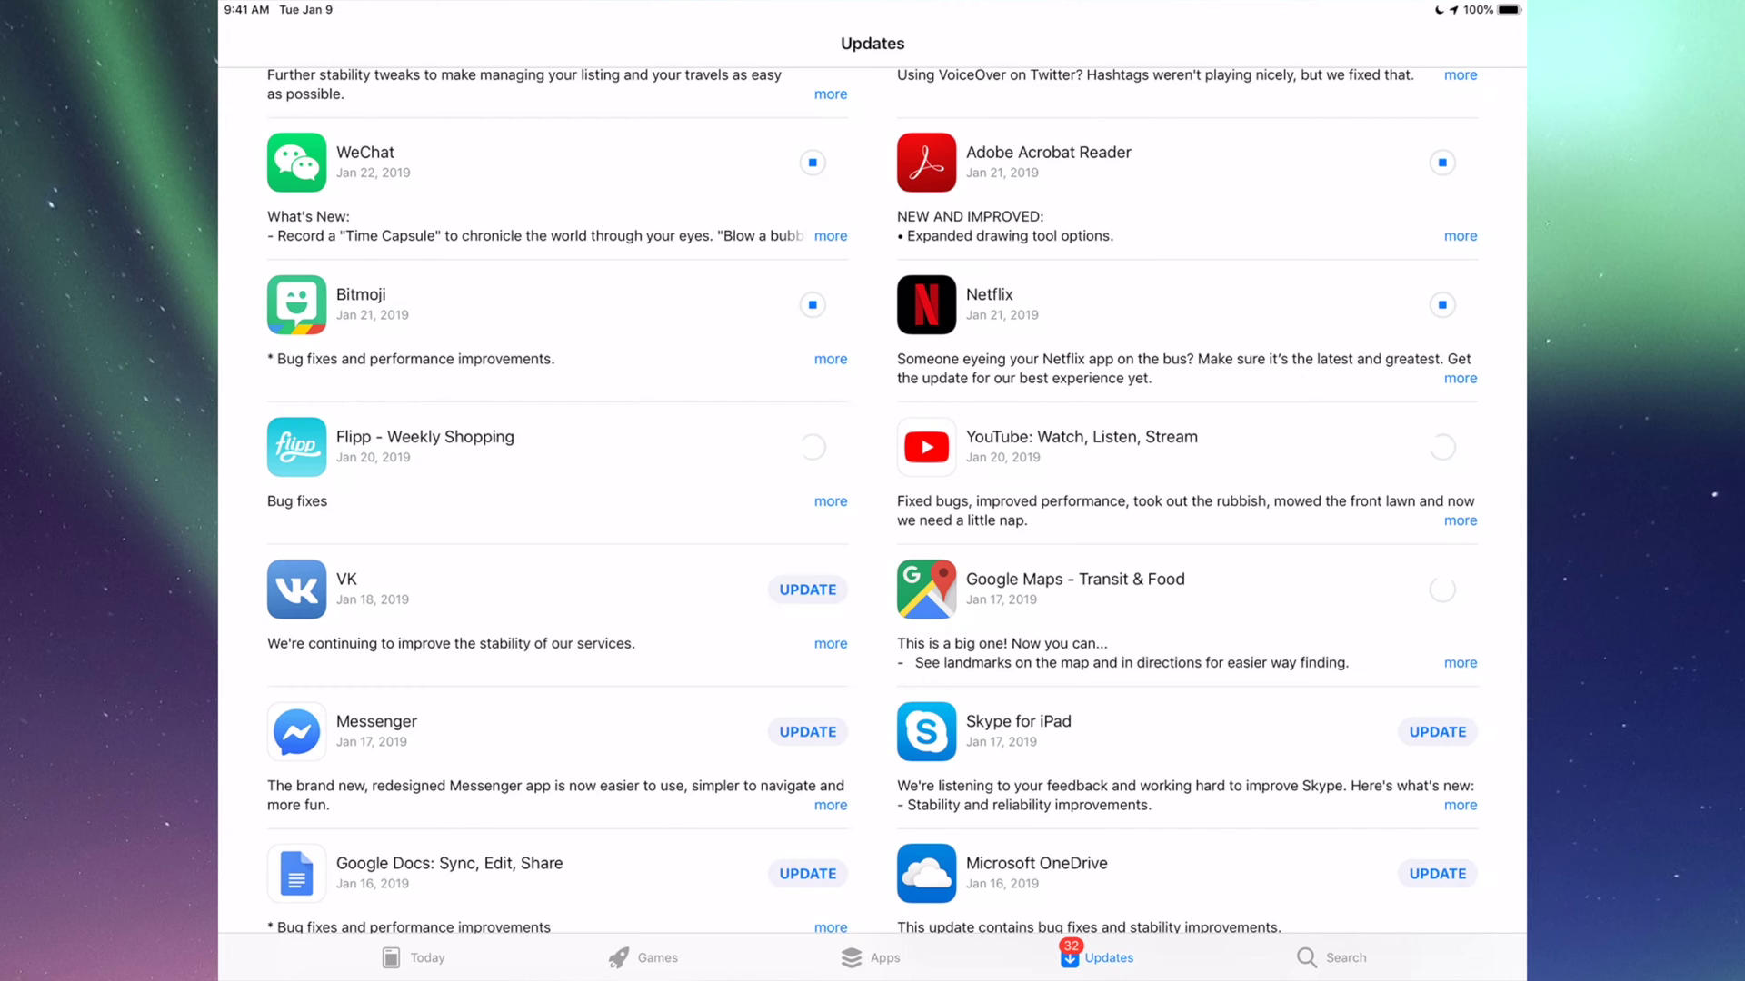
{"action": "scroll", "coordinate": [872, 498], "scroll_direction": "down", "scroll_amount": 3}
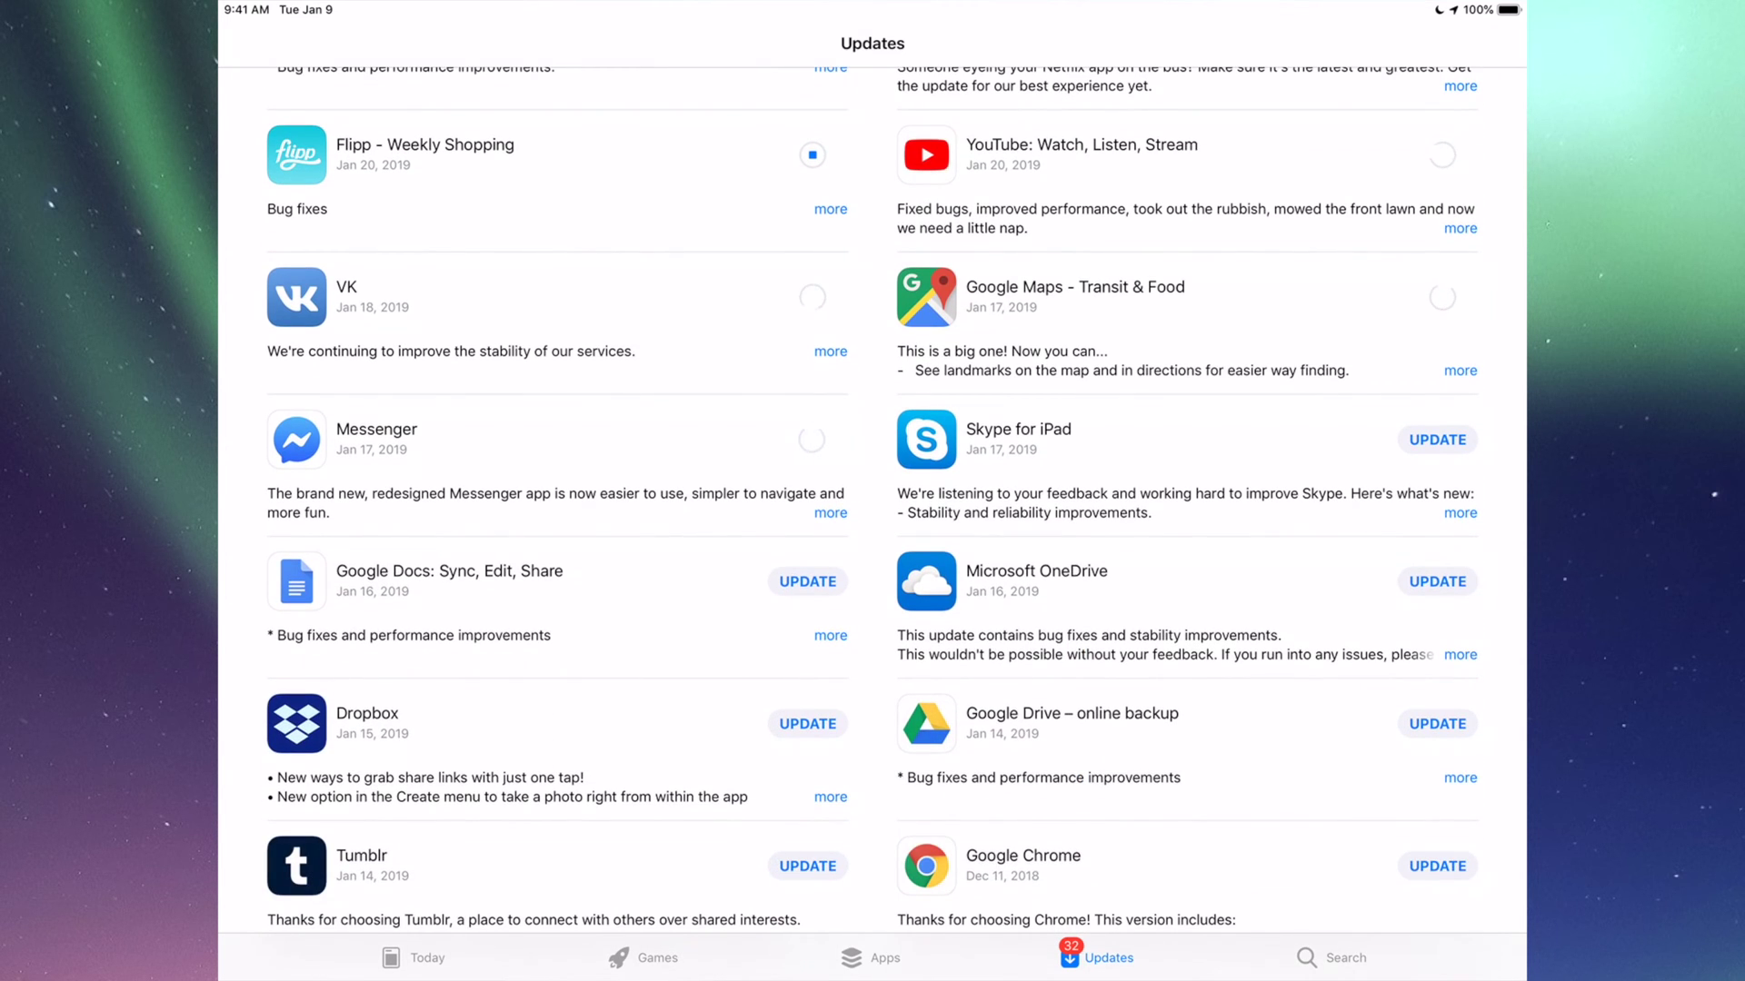
{"action": "left_click", "coordinate": [1437, 439]}
{"action": "scroll", "coordinate": [874, 498], "scroll_direction": "down", "scroll_amount": 2}
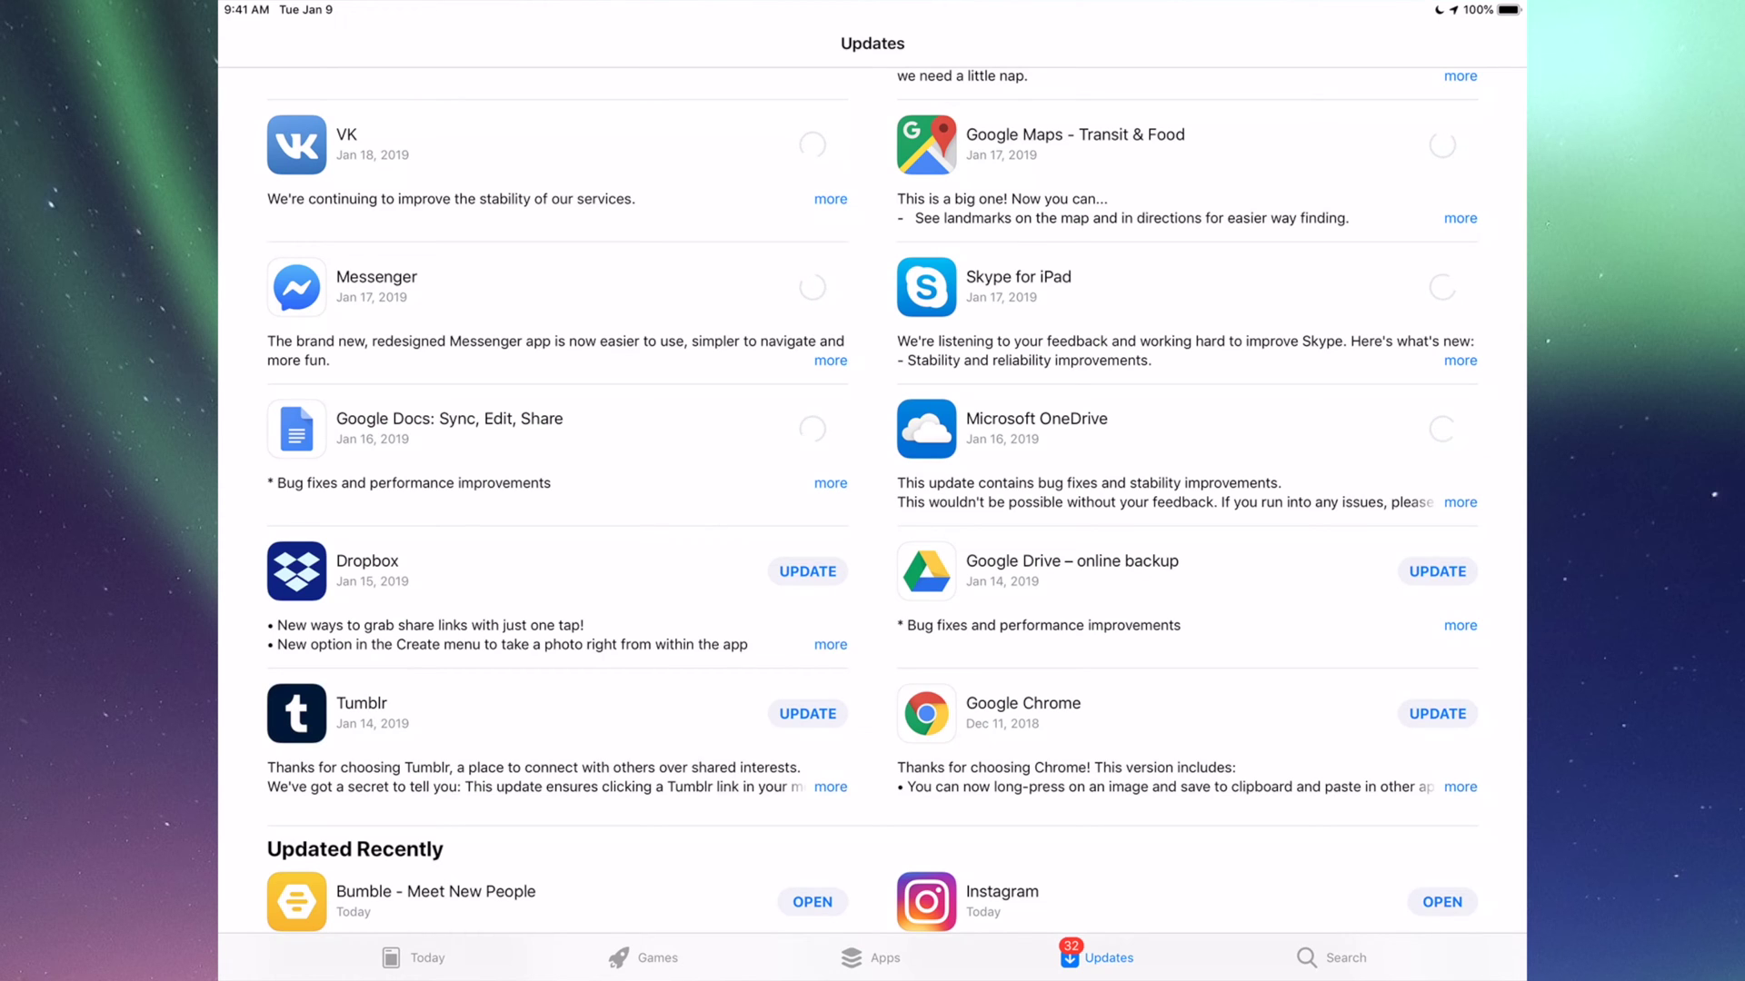
{"action": "scroll", "coordinate": [872, 500], "scroll_direction": "down", "scroll_amount": 2}
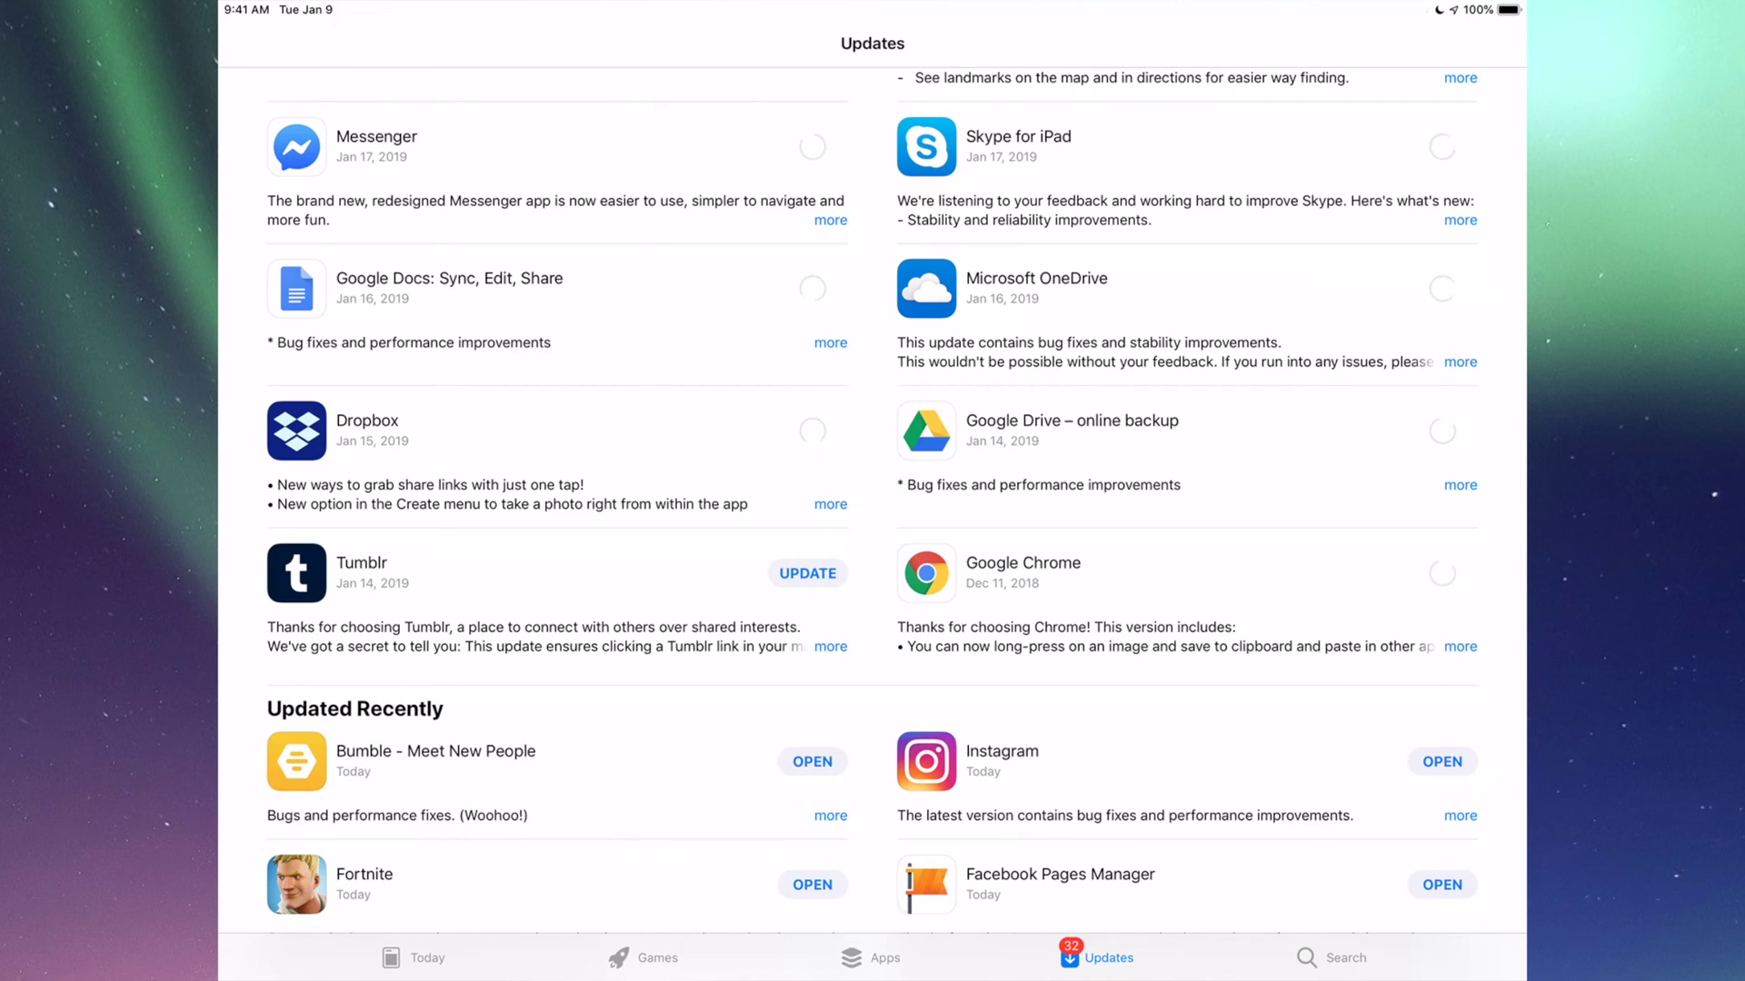
- Start Tumblr's update so the last remaining apps are queued
{"action": "left_click", "coordinate": [808, 572]}
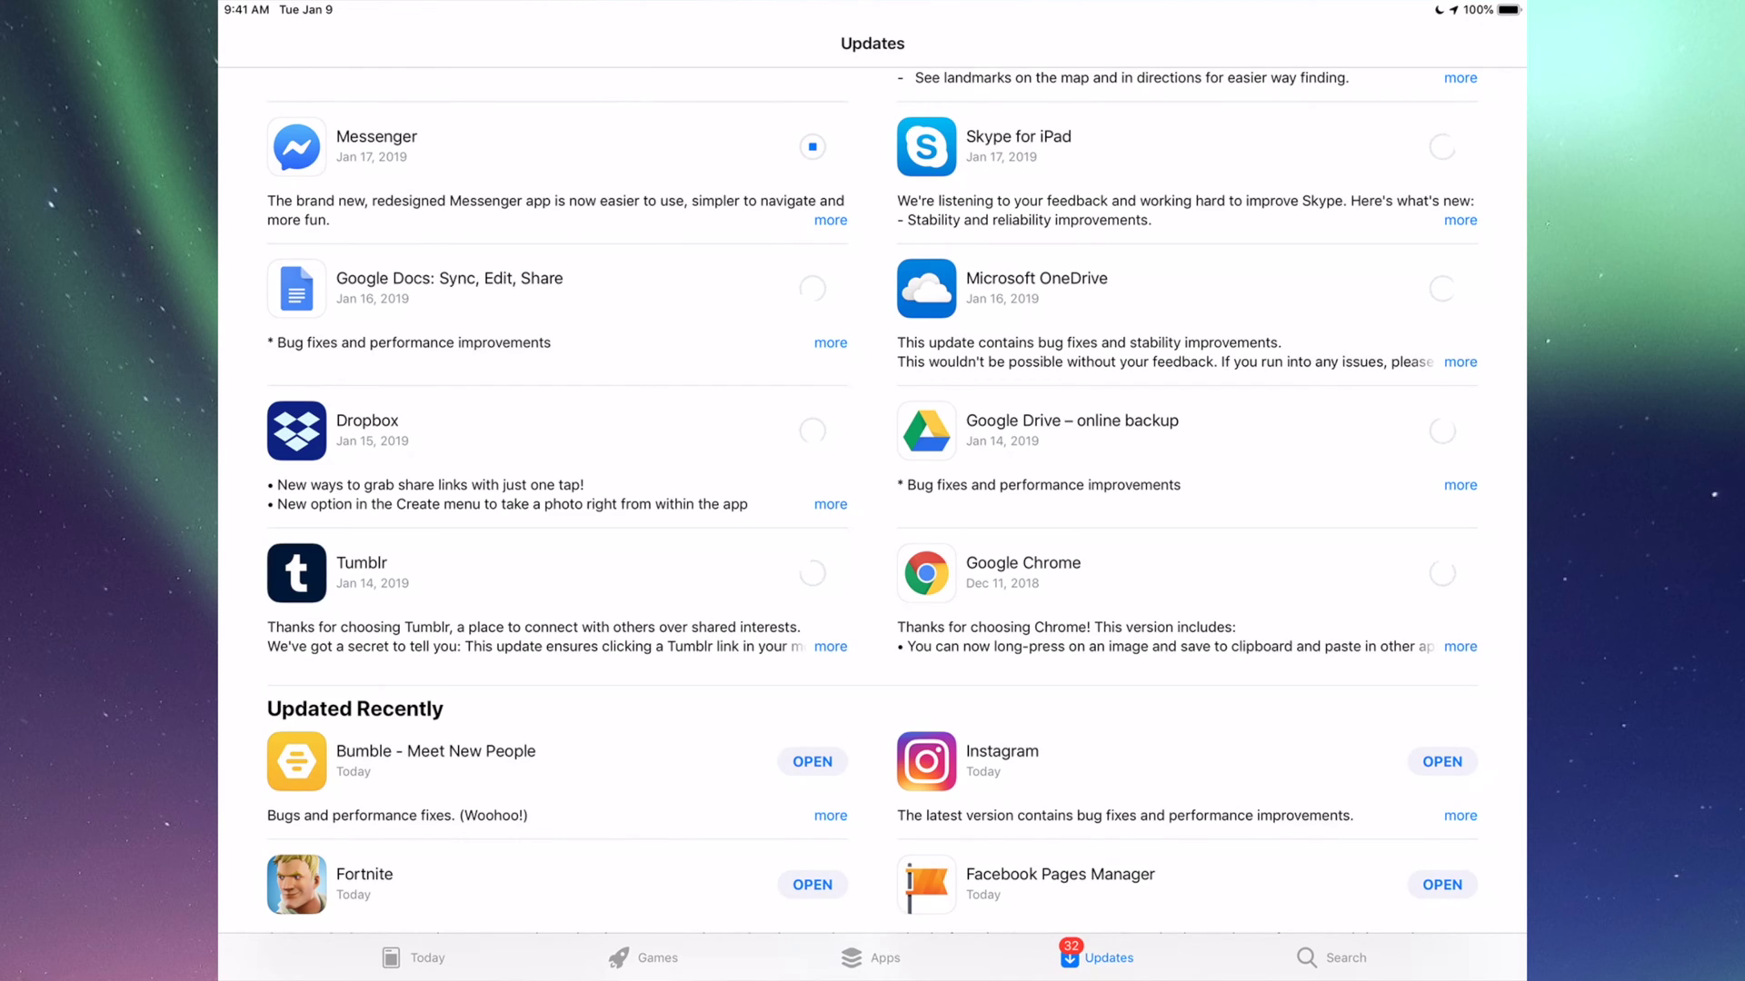
{"action": "scroll", "coordinate": [873, 500], "scroll_direction": "up", "scroll_amount": 15}
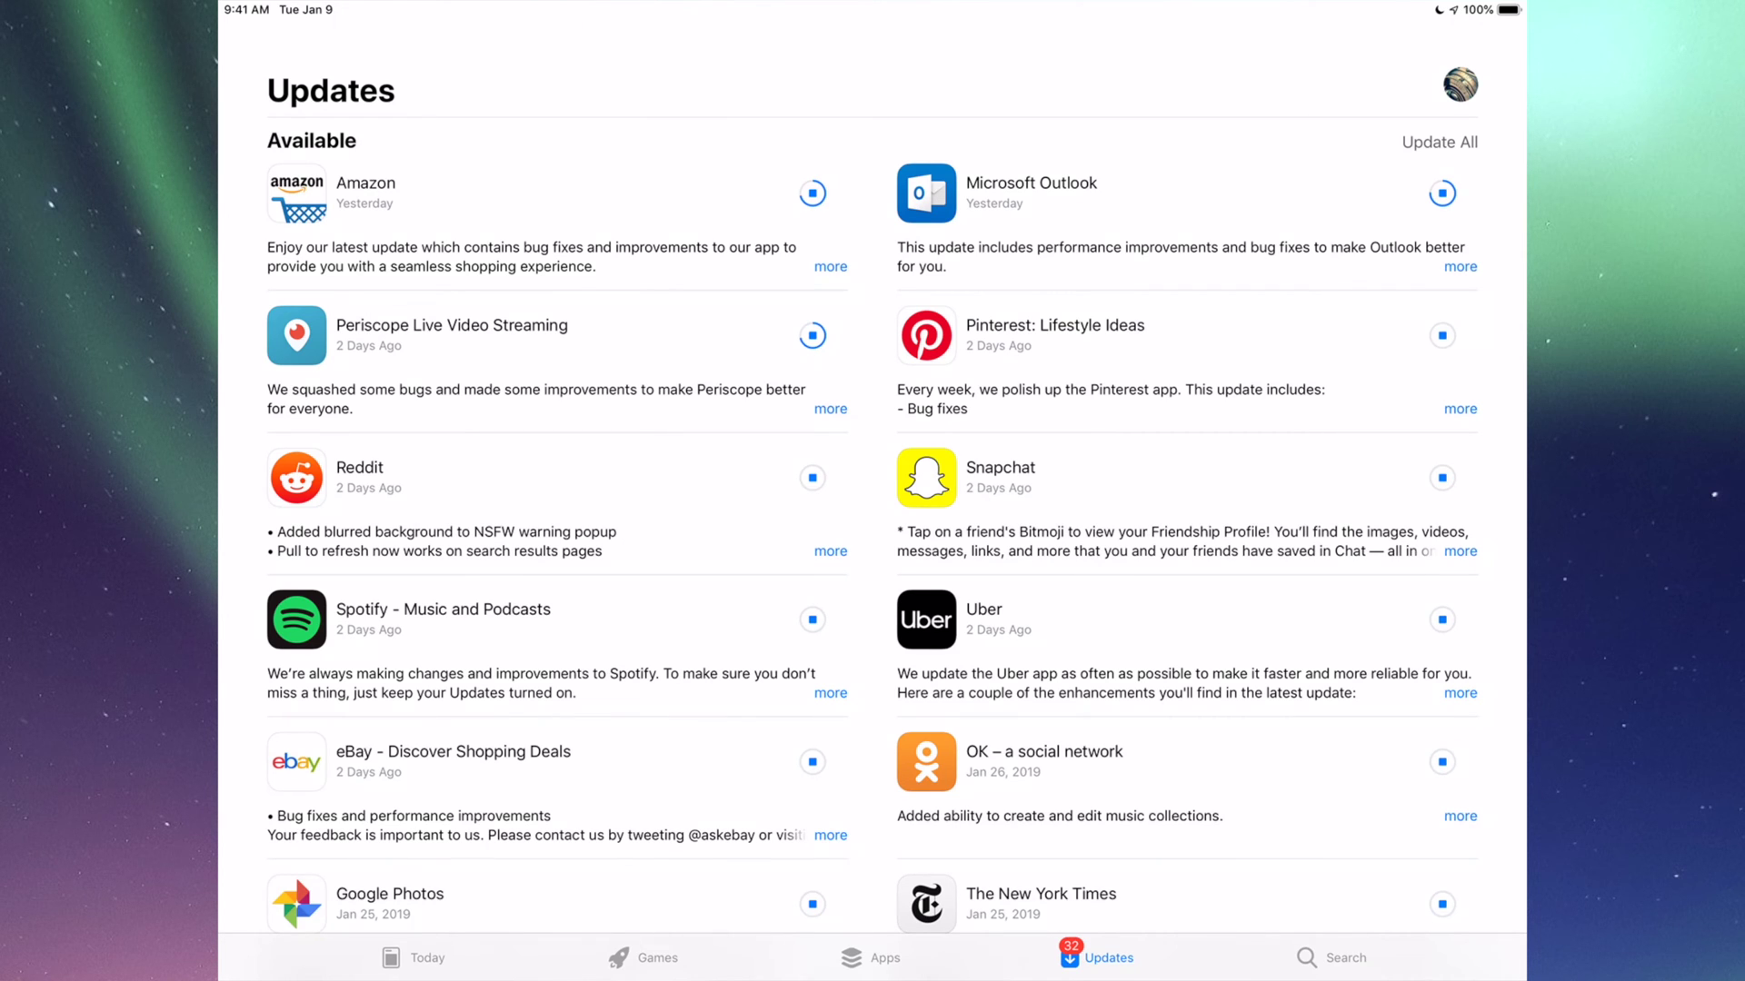
{"action": "scroll", "coordinate": [873, 545], "scroll_direction": "down", "scroll_amount": 5}
{"action": "scroll", "coordinate": [873, 546], "scroll_direction": "down", "scroll_amount": 5}
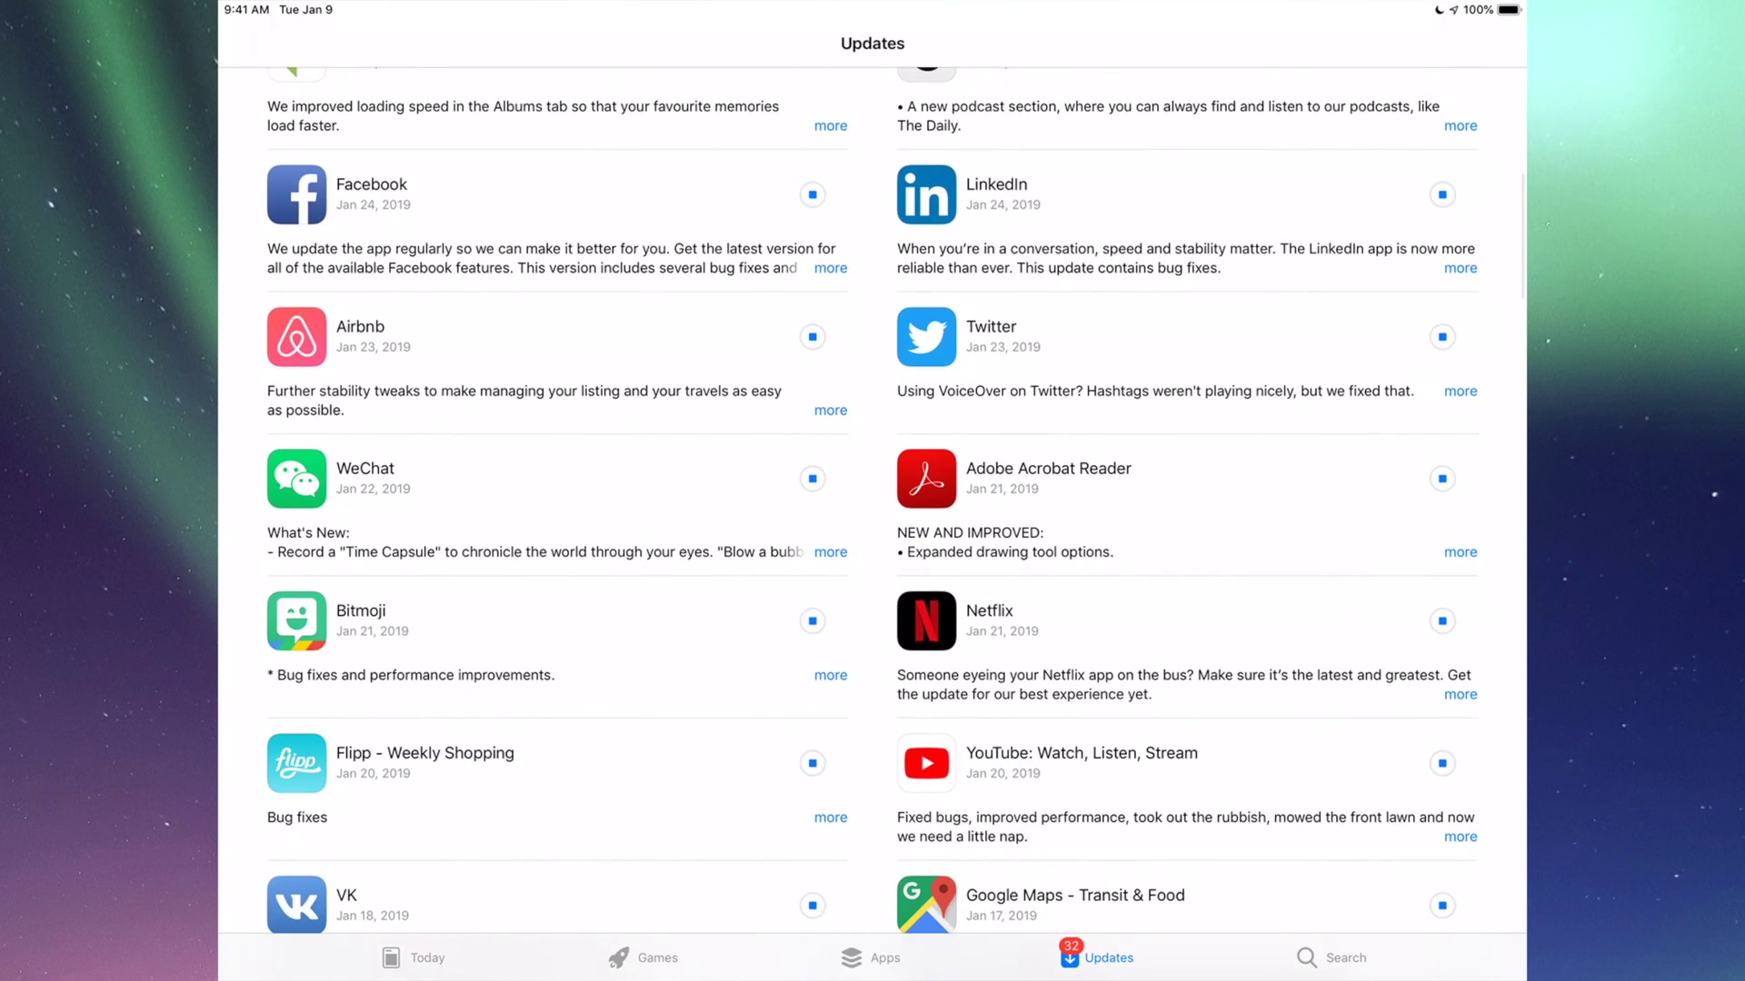
{"action": "scroll", "coordinate": [873, 500], "scroll_direction": "up", "scroll_amount": 3}
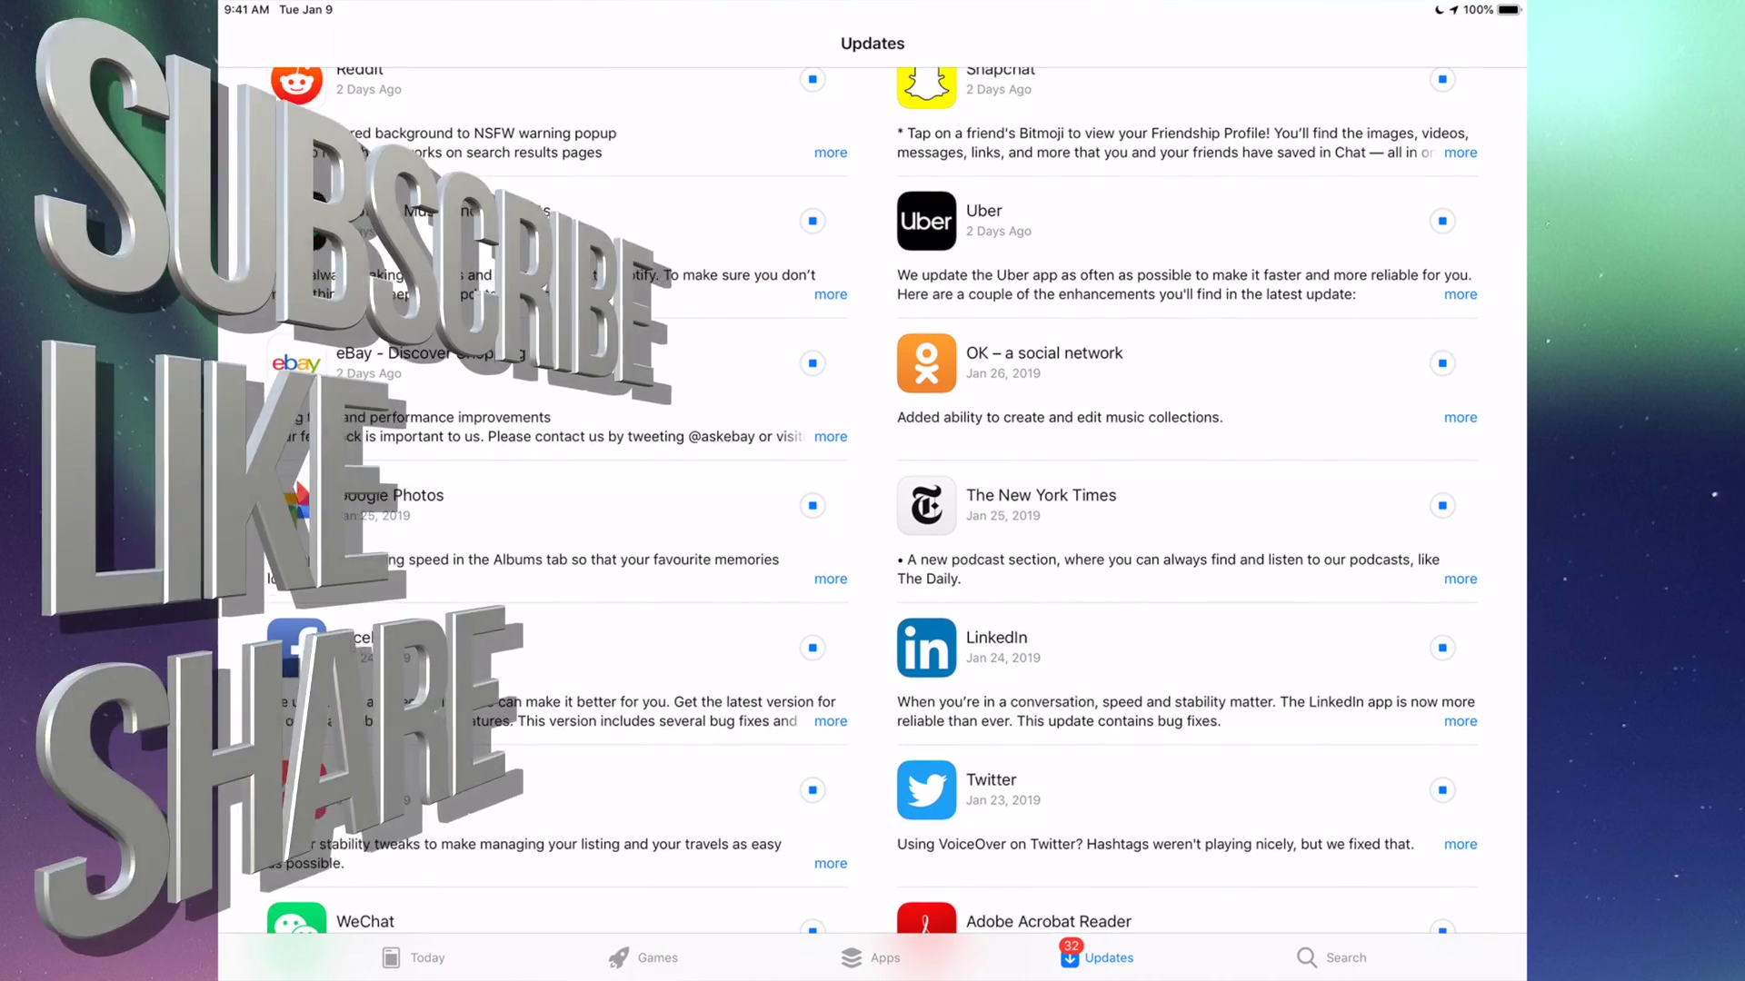
{"action": "scroll", "coordinate": [872, 545], "scroll_direction": "down", "scroll_amount": 3}
{"action": "scroll", "coordinate": [872, 546], "scroll_direction": "down", "scroll_amount": 2}
{"action": "scroll", "coordinate": [872, 546], "scroll_direction": "down", "scroll_amount": 2}
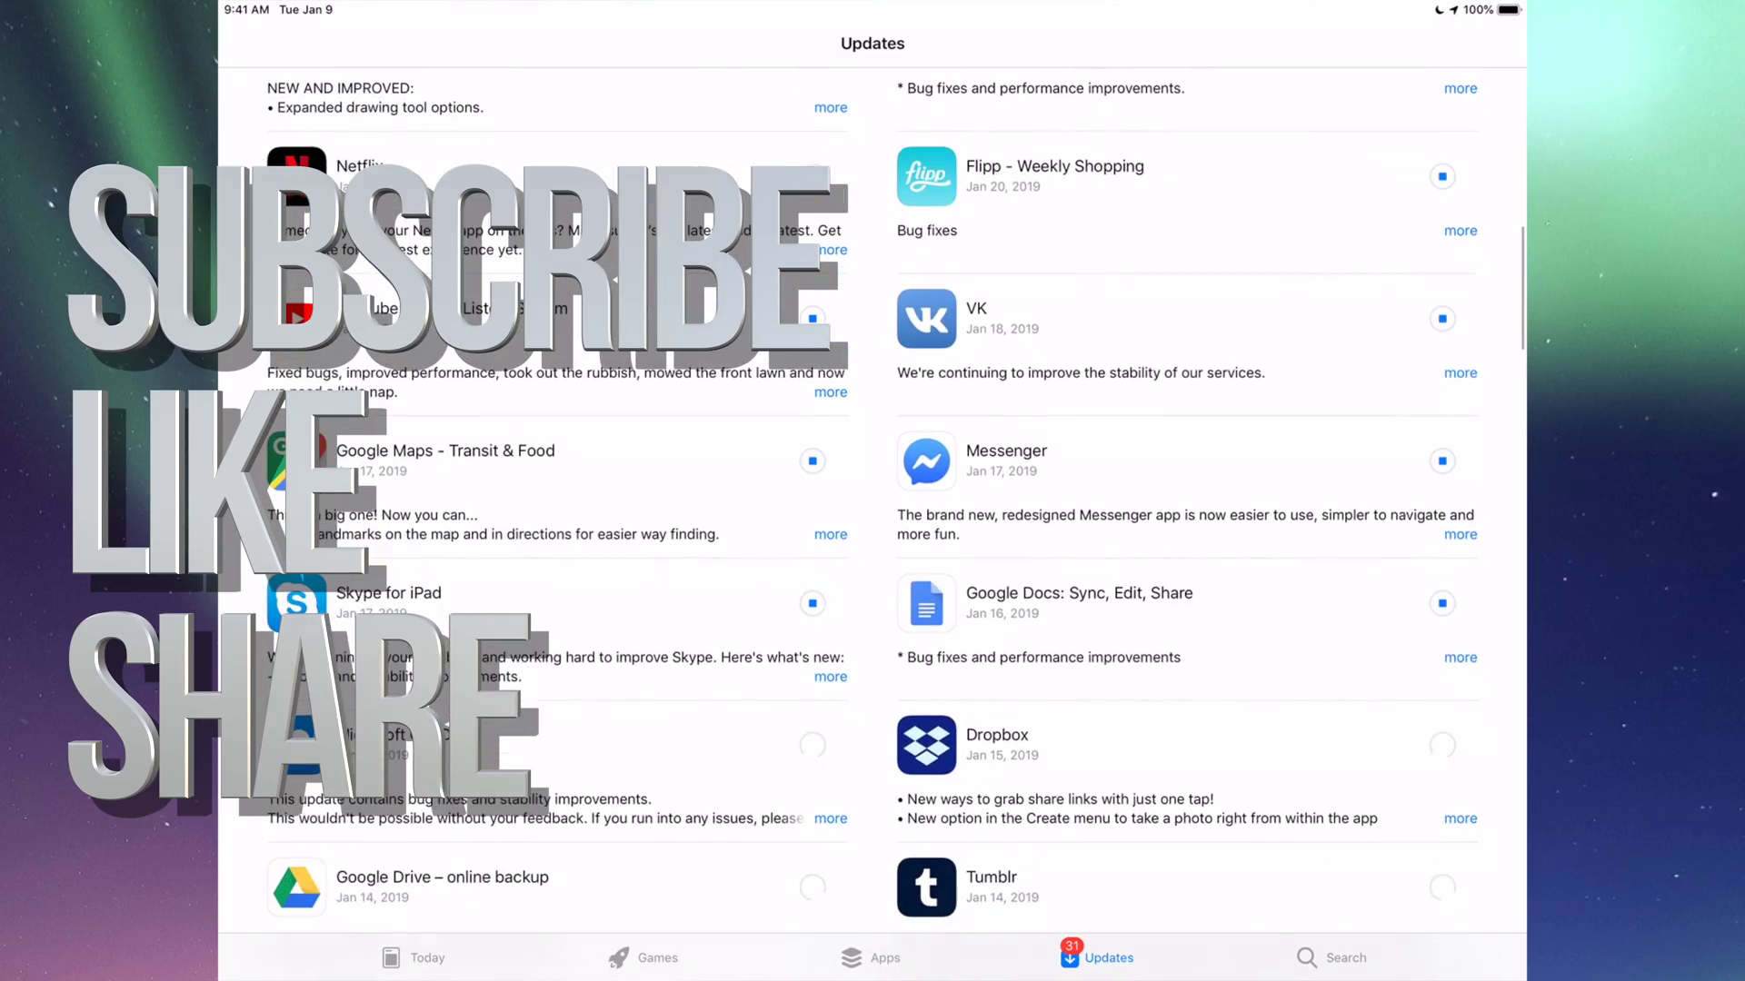
{"action": "scroll", "coordinate": [872, 545], "scroll_direction": "down", "scroll_amount": 4}
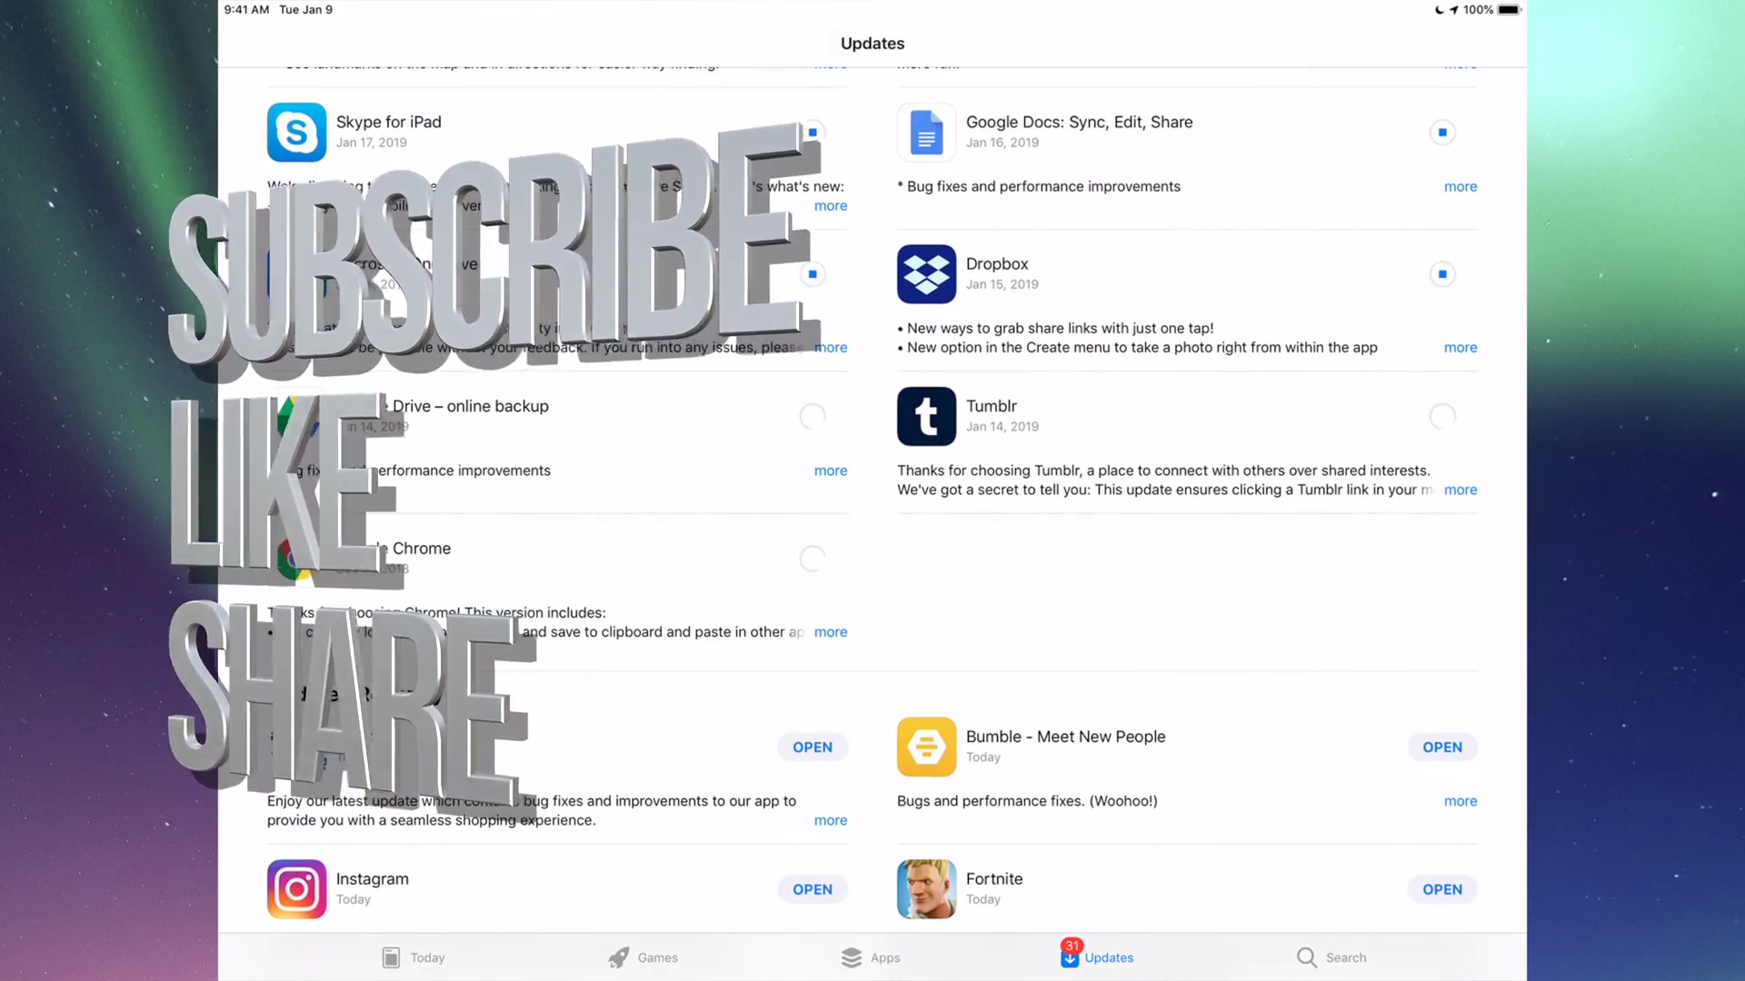